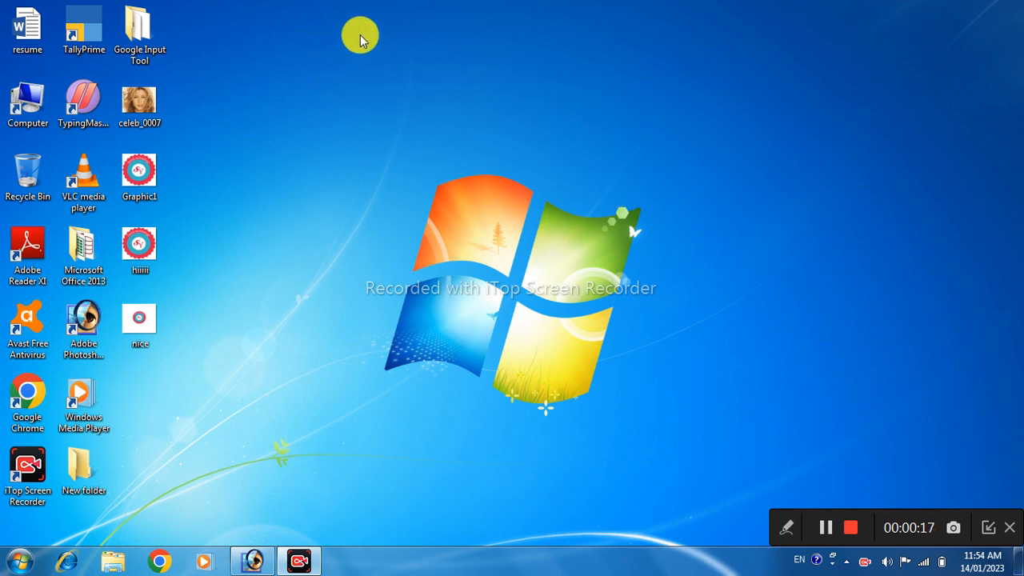
Search 'tally' from the Windows Start menu and launch TallyPrime from Programs
click(13, 566)
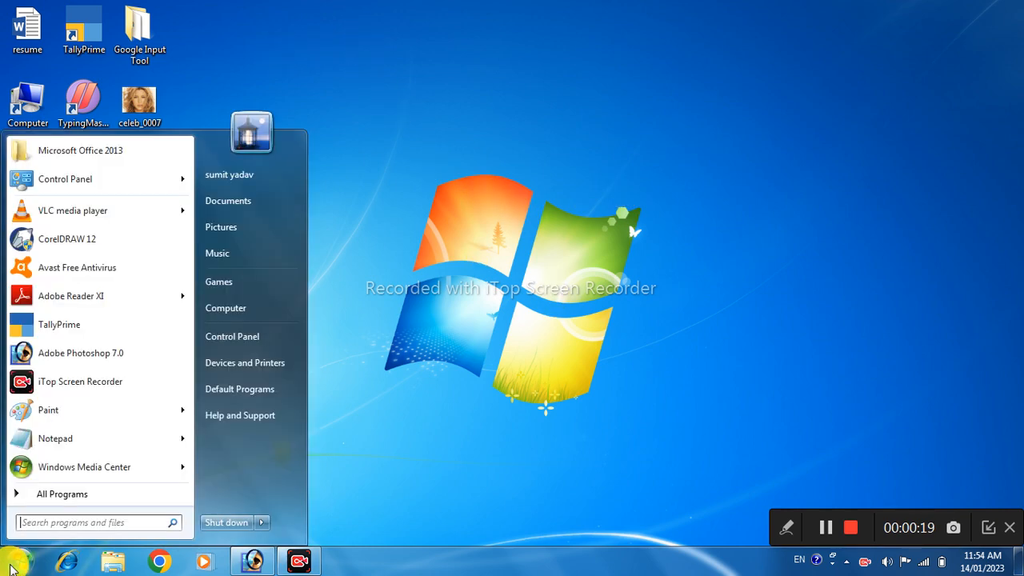
mouse_move(75, 304)
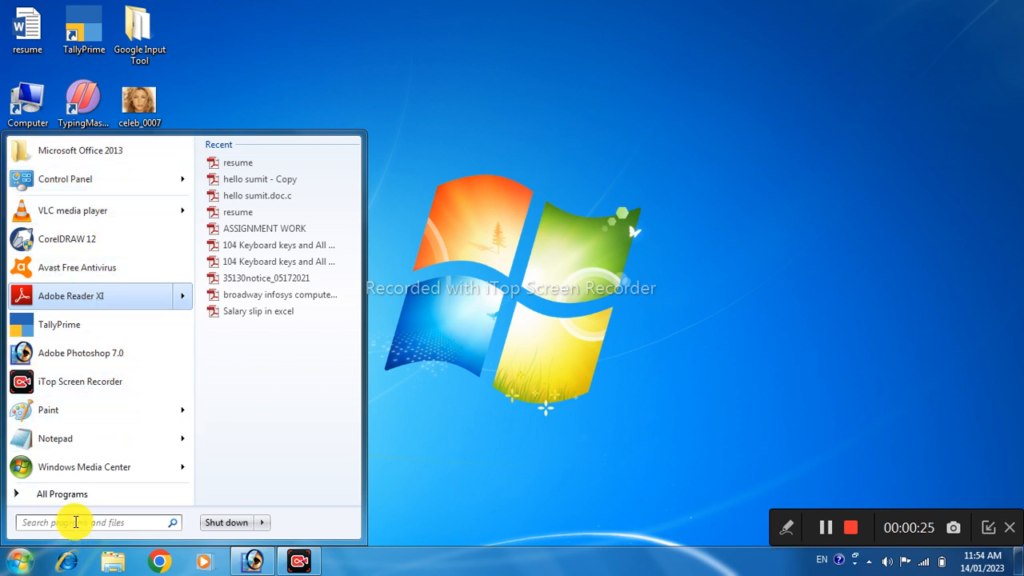
click(76, 521)
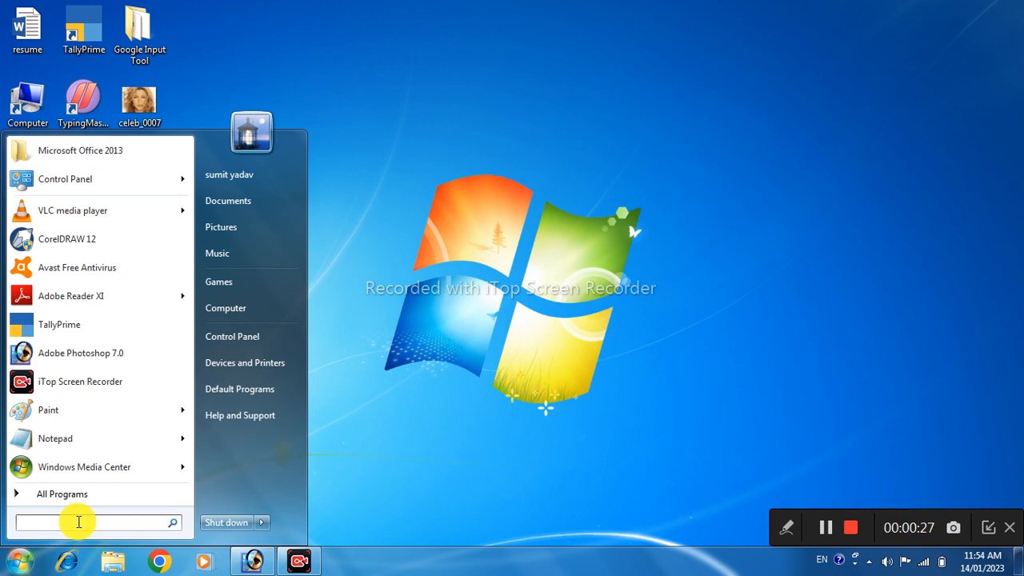
text(tall)
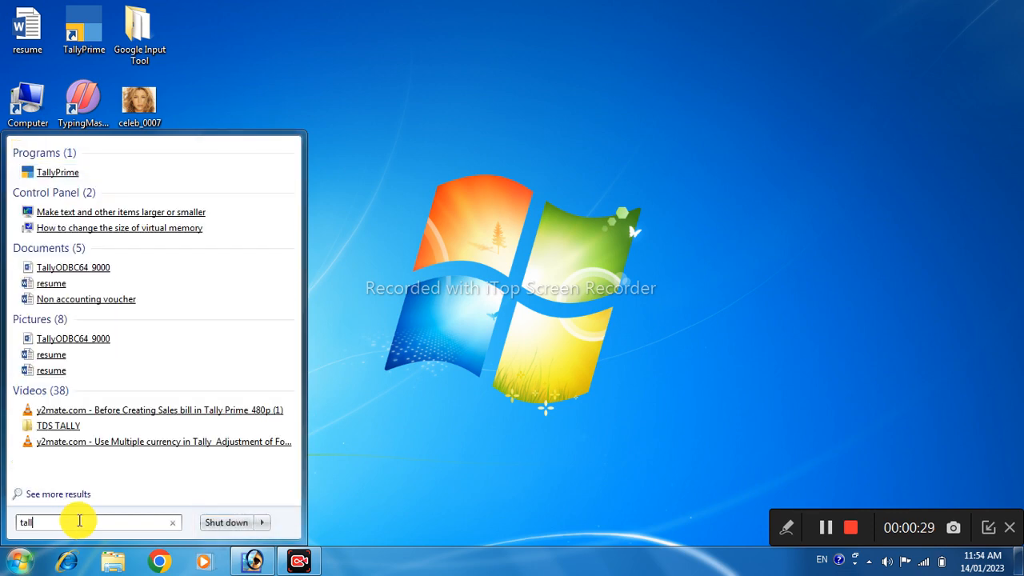
text(y)
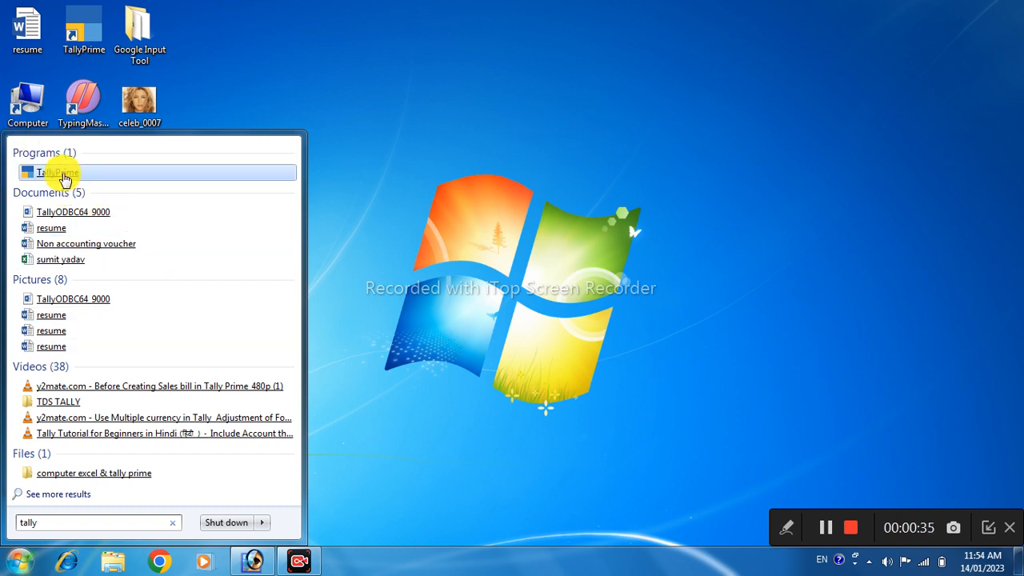
click(64, 175)
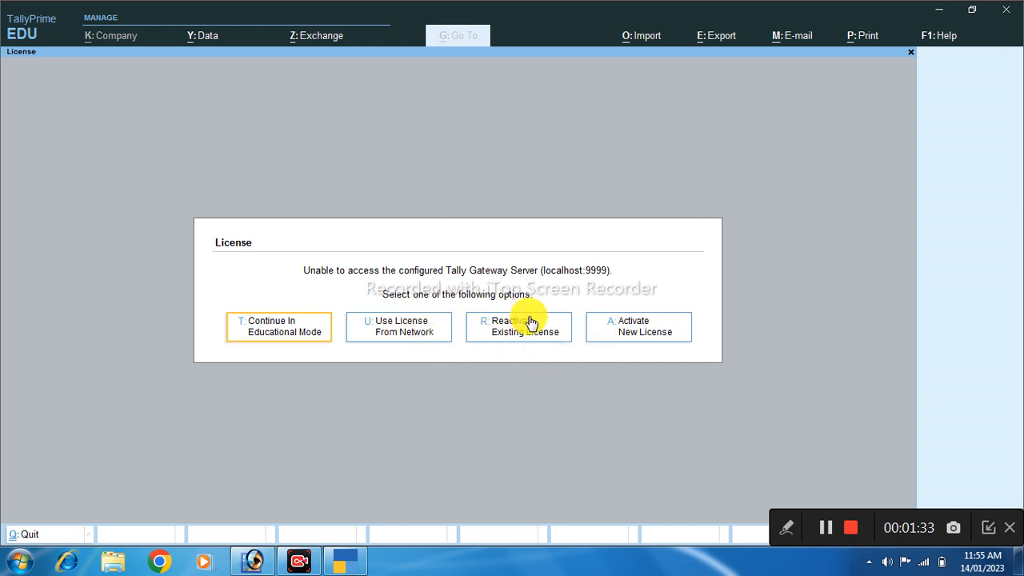
Choose Continue In Educational Mode at the License prompt
click(270, 334)
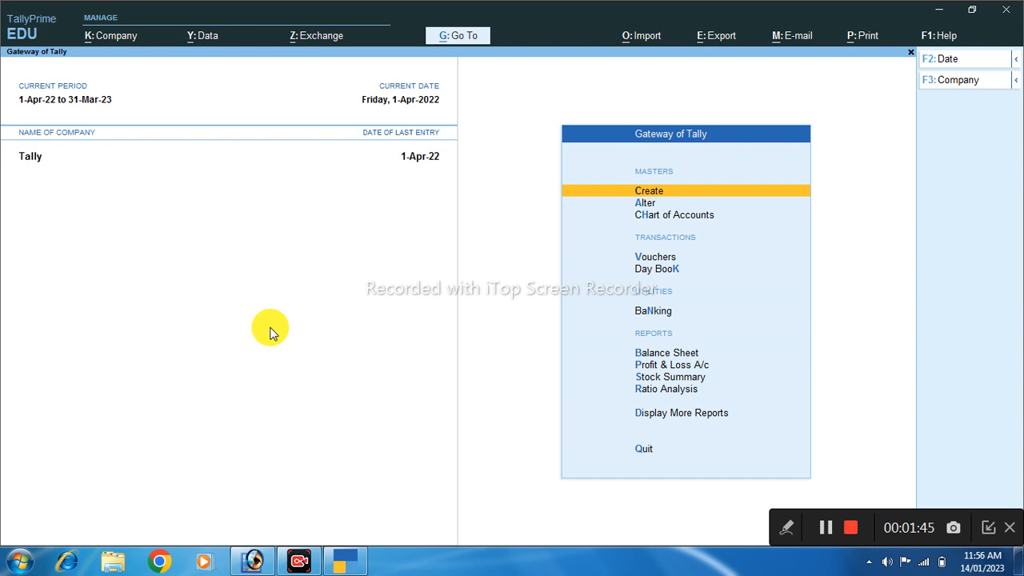
Shut the Tally company with Ctrl+F3 and move up to Create Company
key(ctrl+F3)
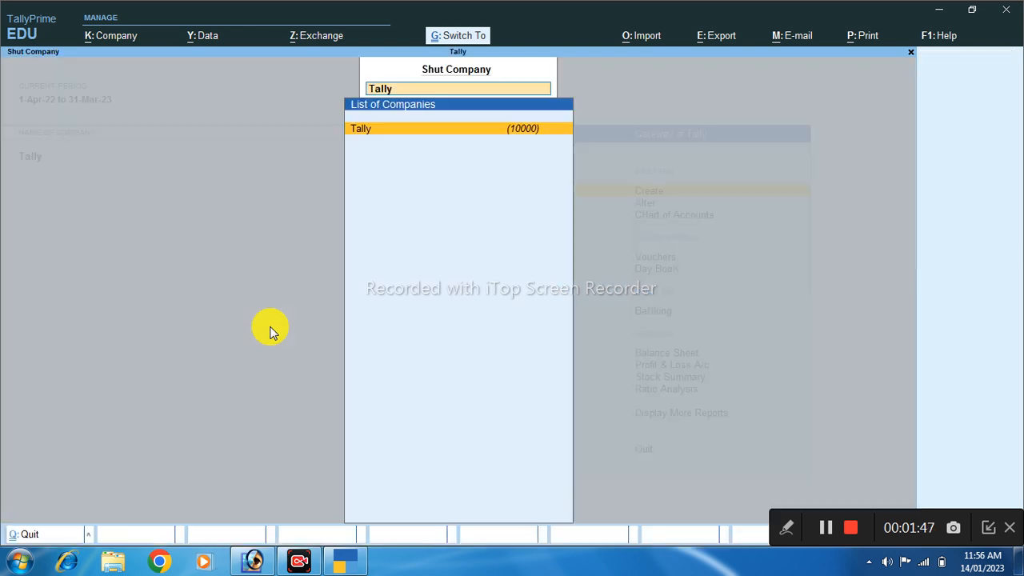
key(Return)
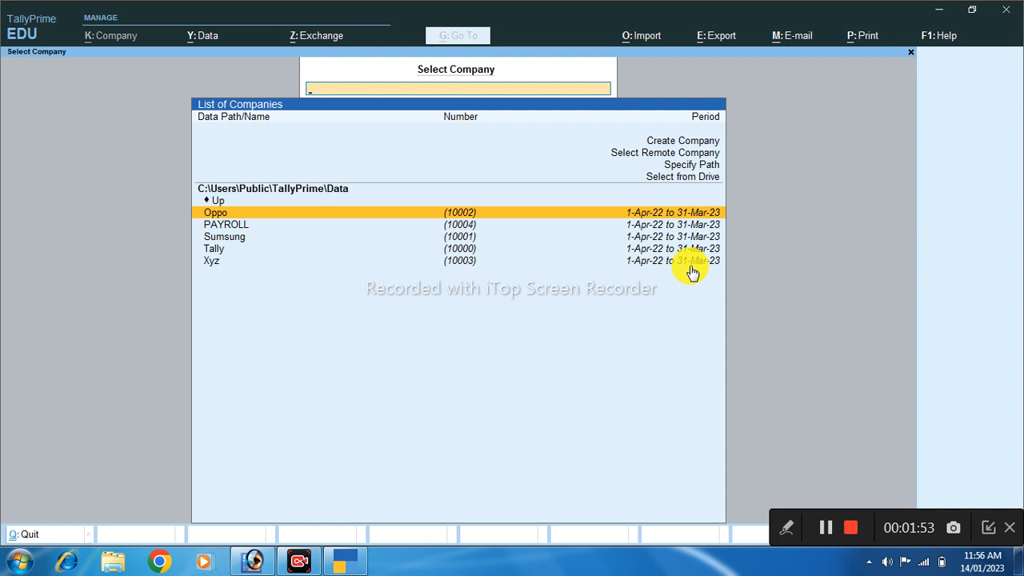
key(Up)
key(Up)
key(Up)
key(Up)
key(Up)
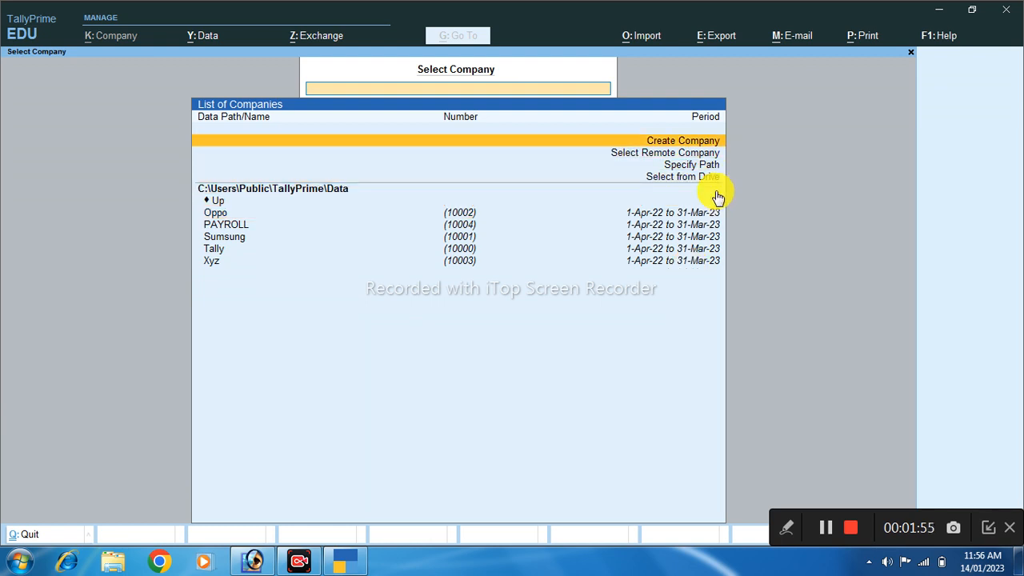
Enter 'Brodway Infosys Compute' as Company Name and keep it as the Mailing Name
click(665, 142)
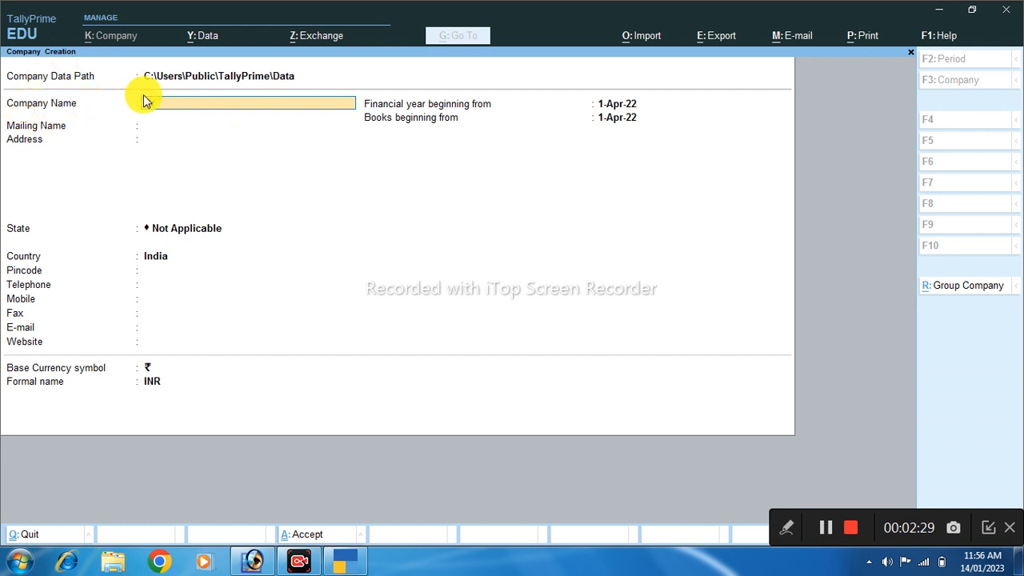
text(dway infosys compute)
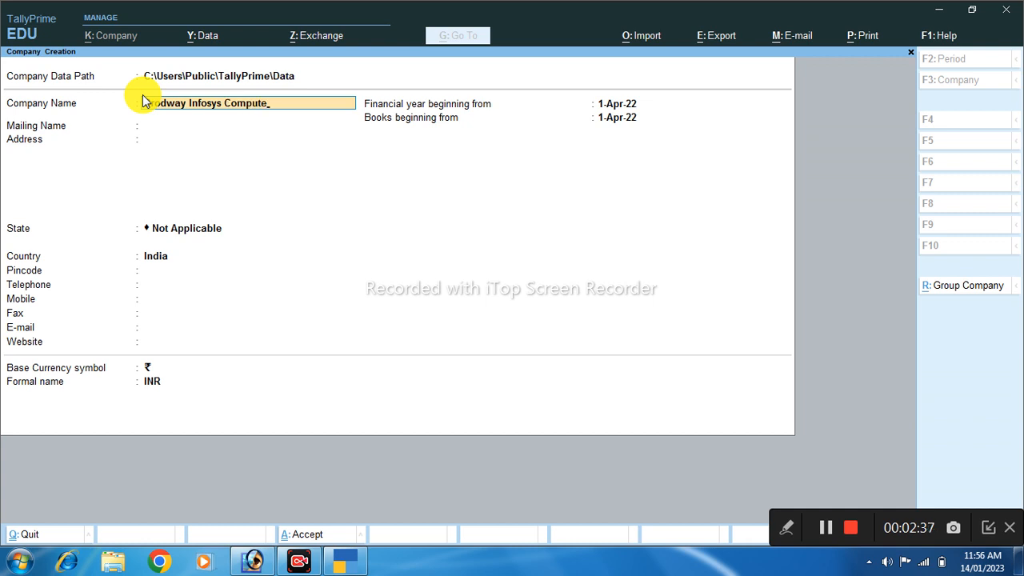
click(231, 127)
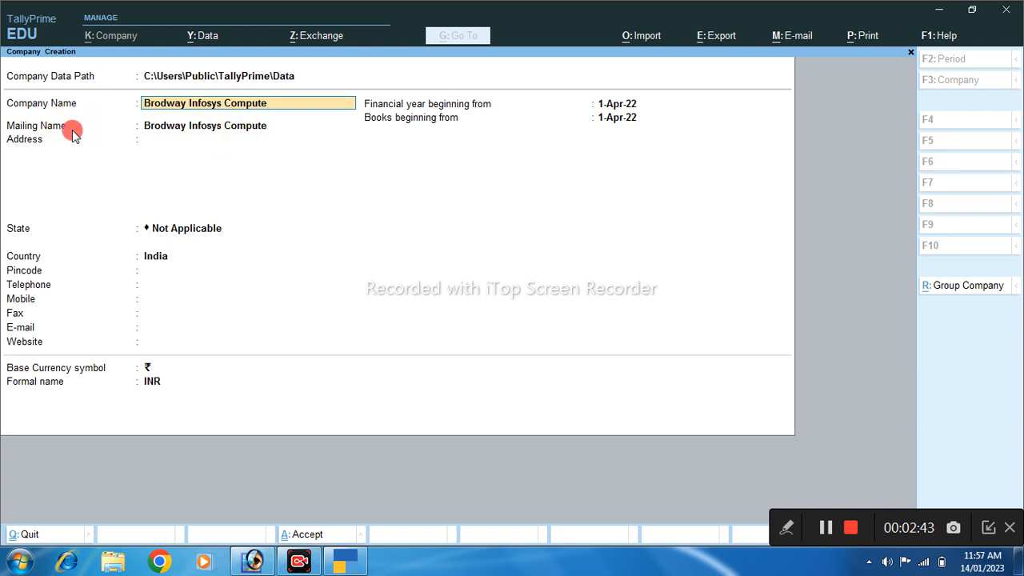
key(Return)
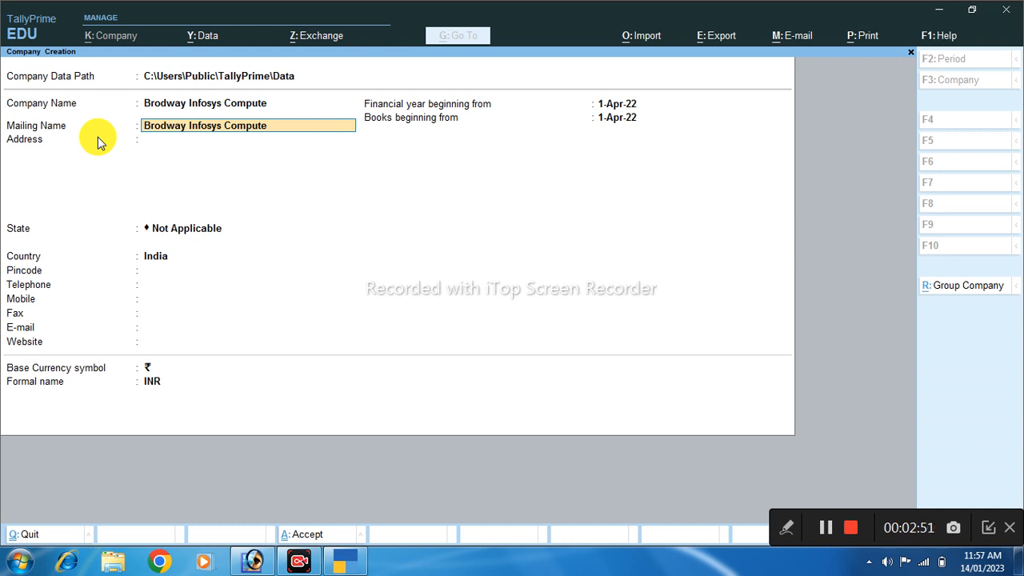
key(Return)
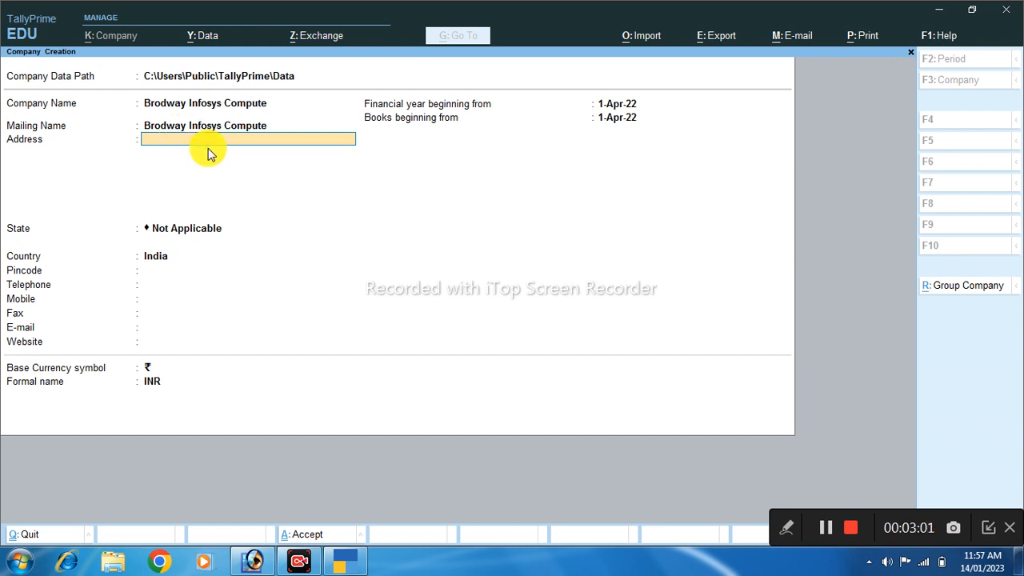
Fill in the company's first address line and skip the second to reach State
text(Shai Market Gorkhpour)
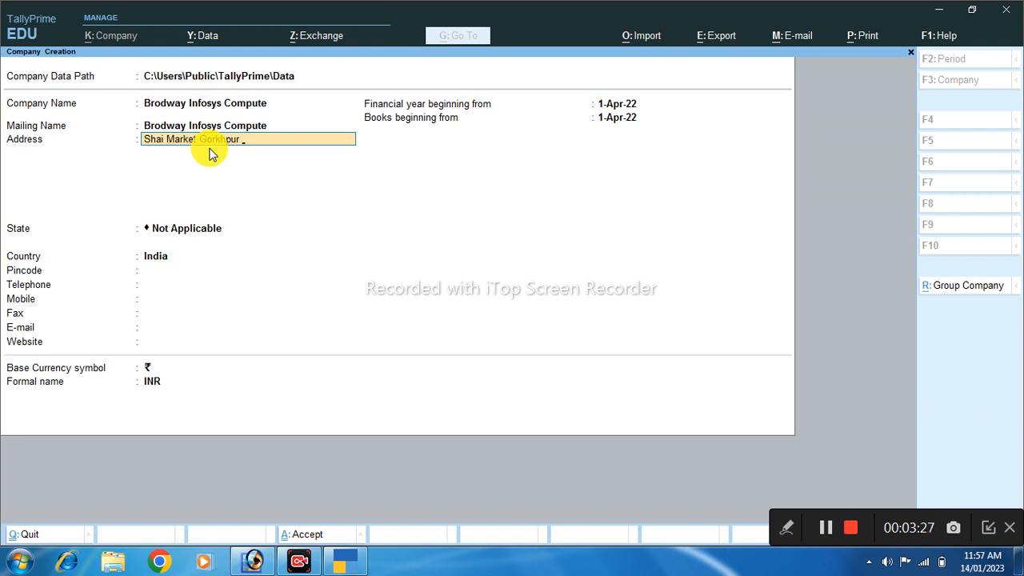
key(Return)
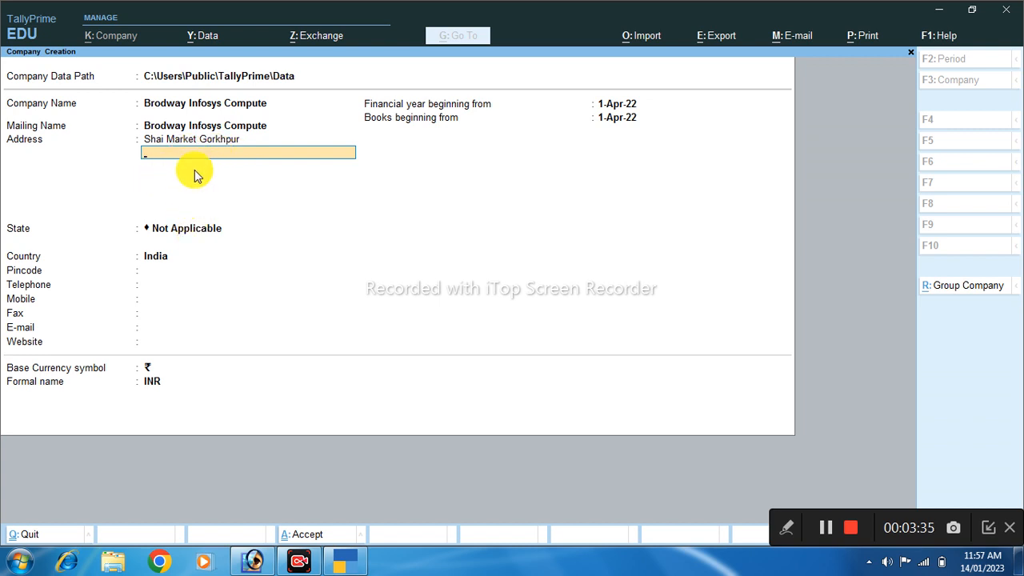
key(Return)
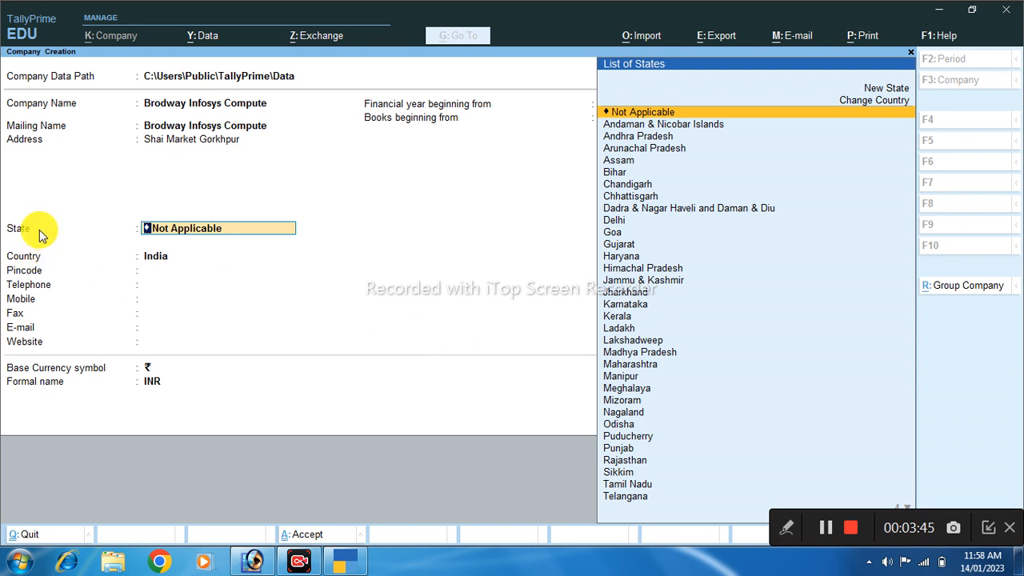
Filter the List of States with 'U' and select Uttar Pradesh
text(U)
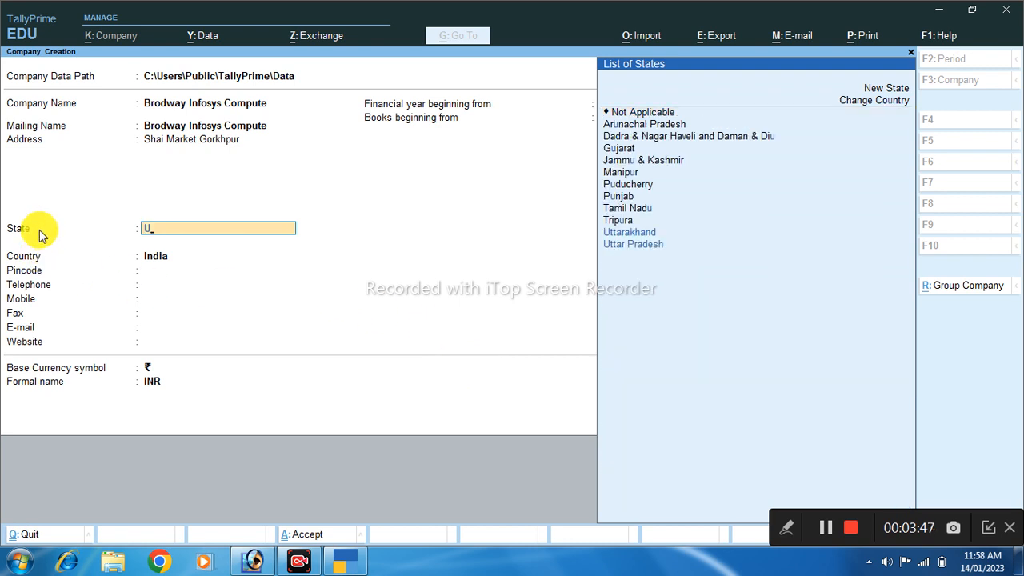
key(Down)
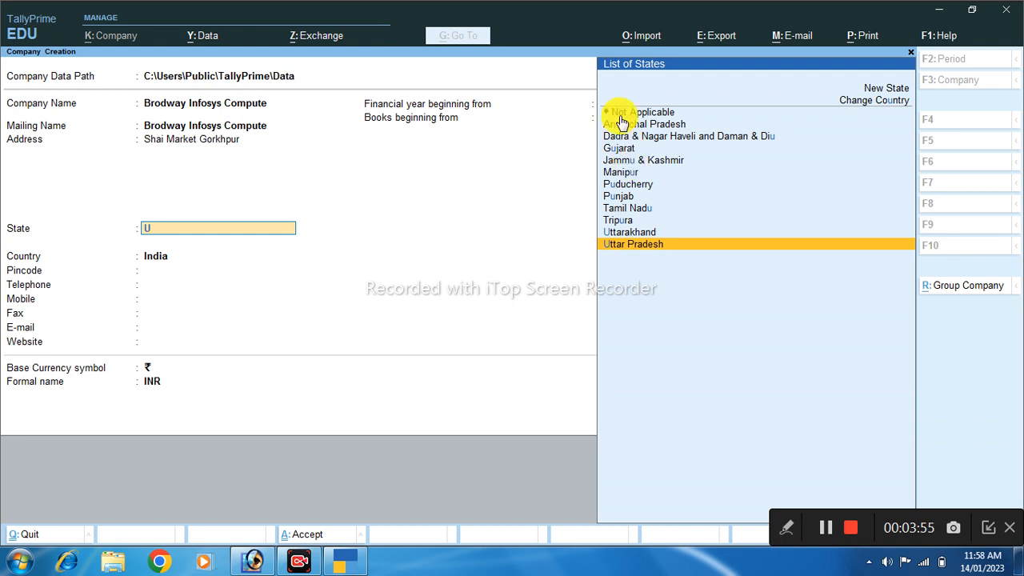
key(BackSpace)
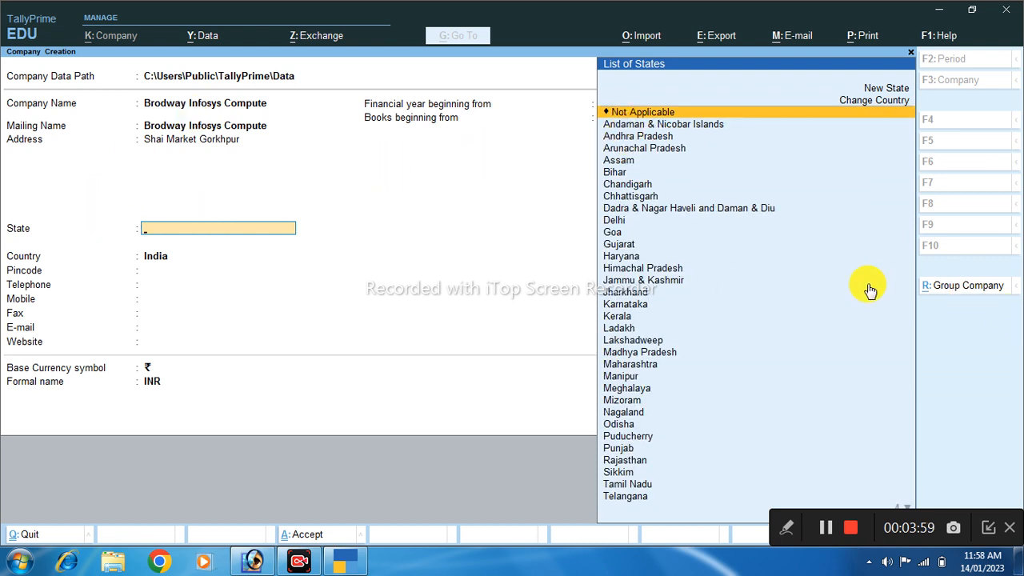
key(Down)
key(Down)
key(Down)
key(Down)
key(Down)
key(Down)
key(Down)
key(Down)
key(Down)
key(Down)
key(Down)
key(Down)
key(Down)
key(Down)
key(Down)
key(Down)
key(Down)
key(Down)
key(Down)
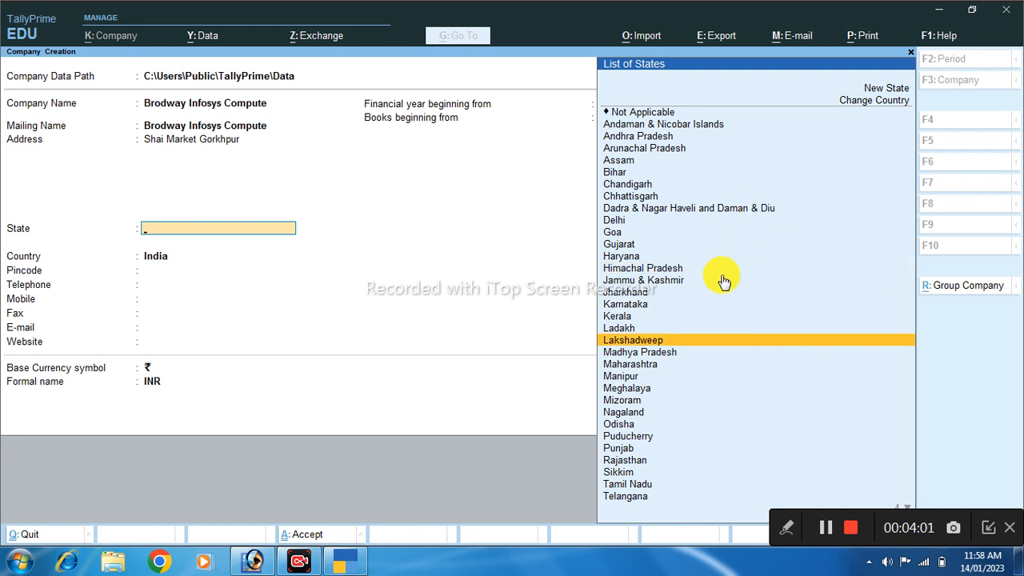
key(Down)
key(Down)
key(Down)
key(Down)
key(Down)
key(Down)
key(Down)
key(Down)
key(Down)
key(Down)
key(Down)
key(Down)
key(Down)
key(Down)
key(Down)
key(Down)
key(Down)
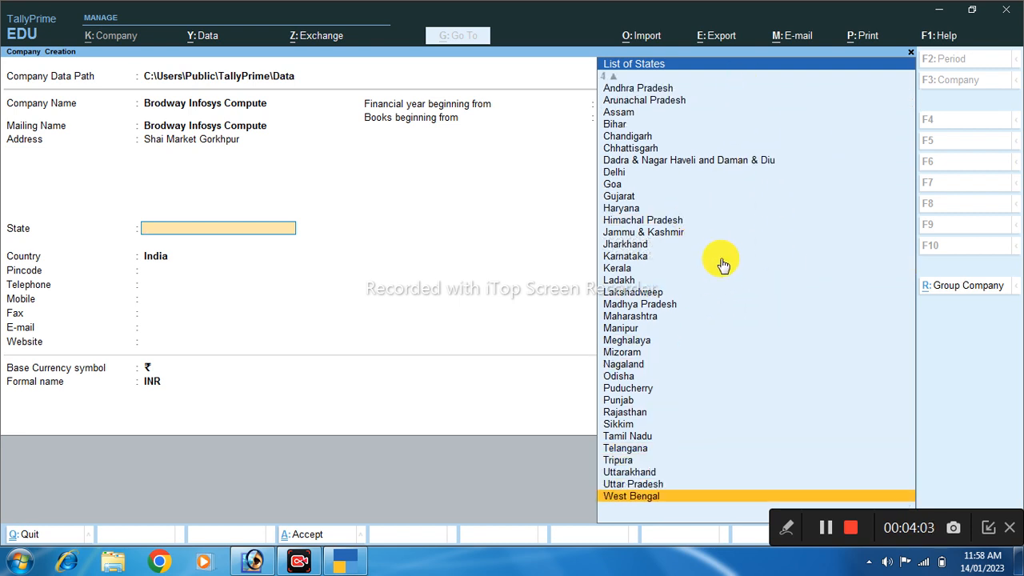
key(Up)
key(Up)
key(Up)
key(Up)
key(Up)
key(Up)
key(Up)
key(Up)
key(Up)
key(Up)
key(Up)
key(Up)
key(Up)
key(Up)
key(Up)
key(Up)
key(Up)
key(Up)
key(Up)
key(Up)
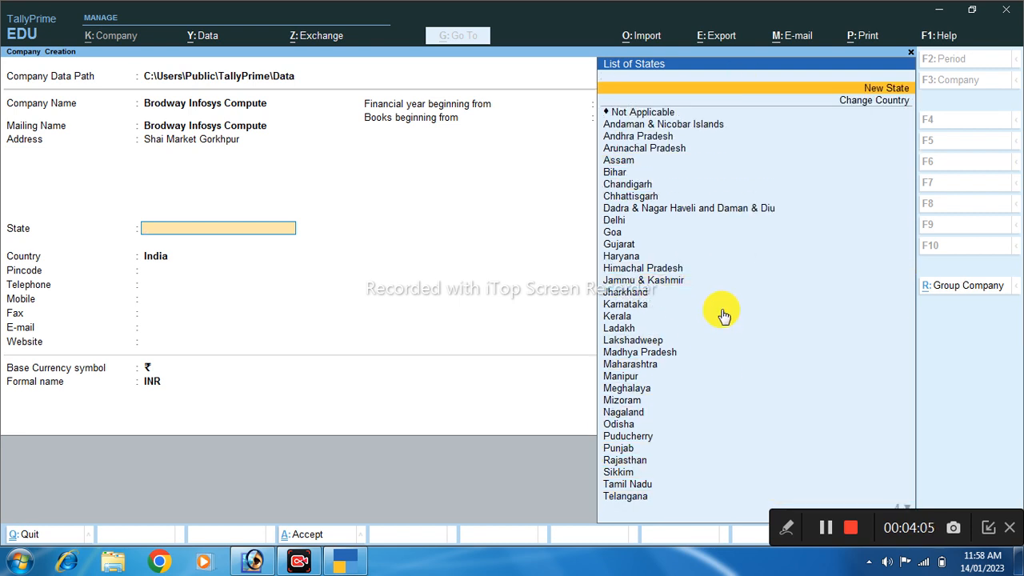
key(Down)
key(Down)
key(Down)
key(Down)
key(Down)
key(Down)
key(Down)
key(Down)
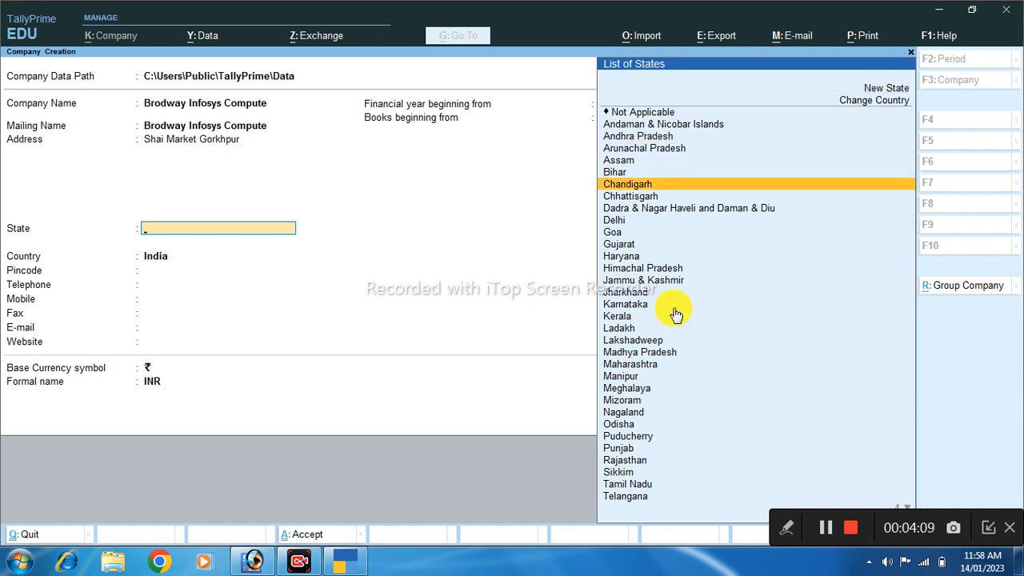
text(U)
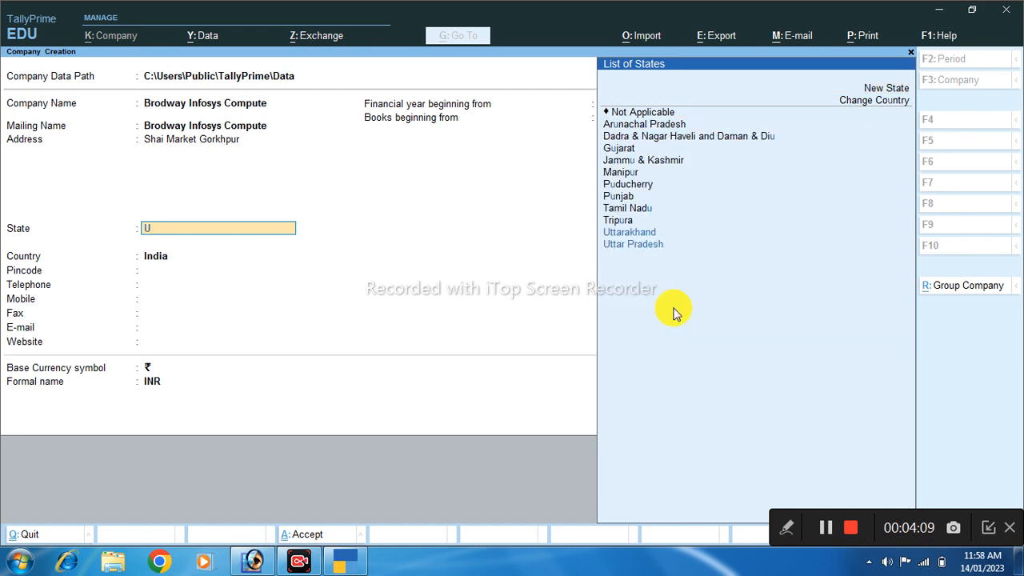
click(640, 253)
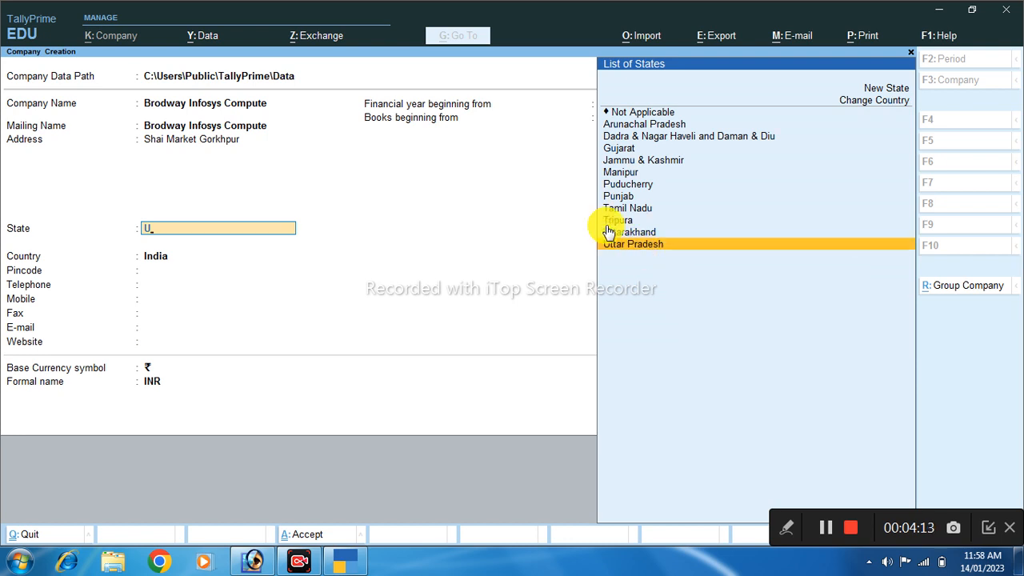
key(Up)
key(Down)
key(Up)
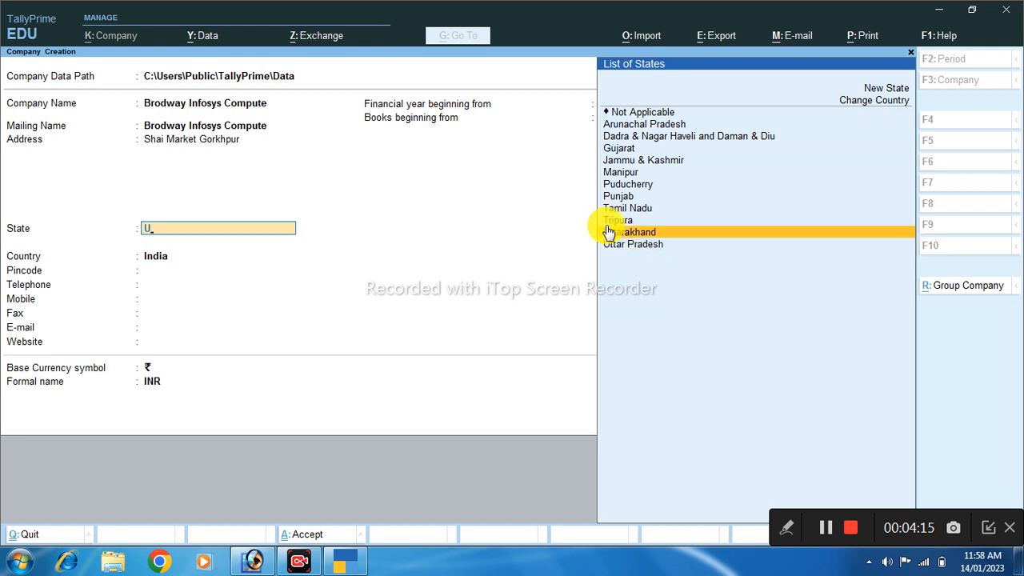
click(635, 245)
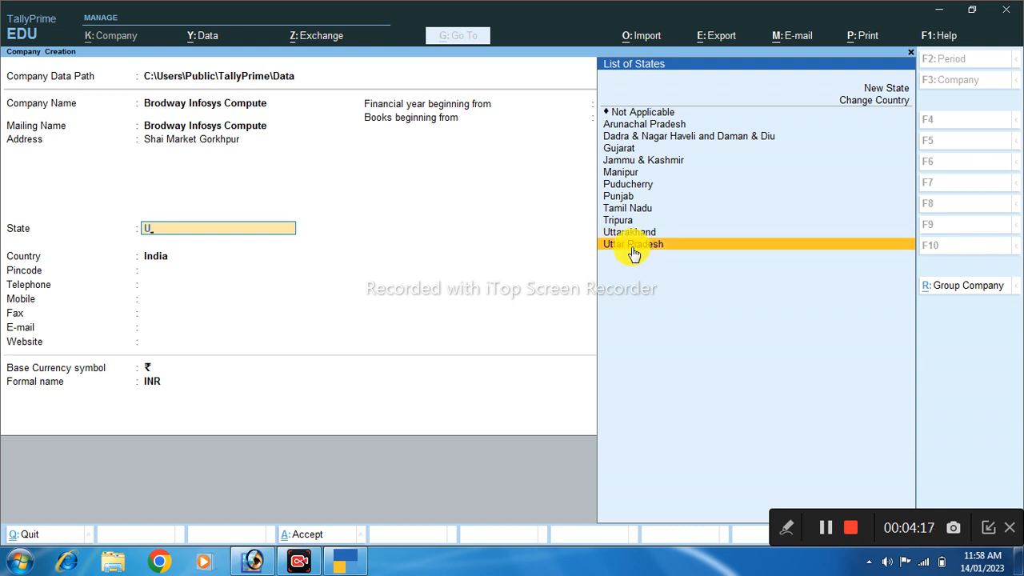
click(634, 253)
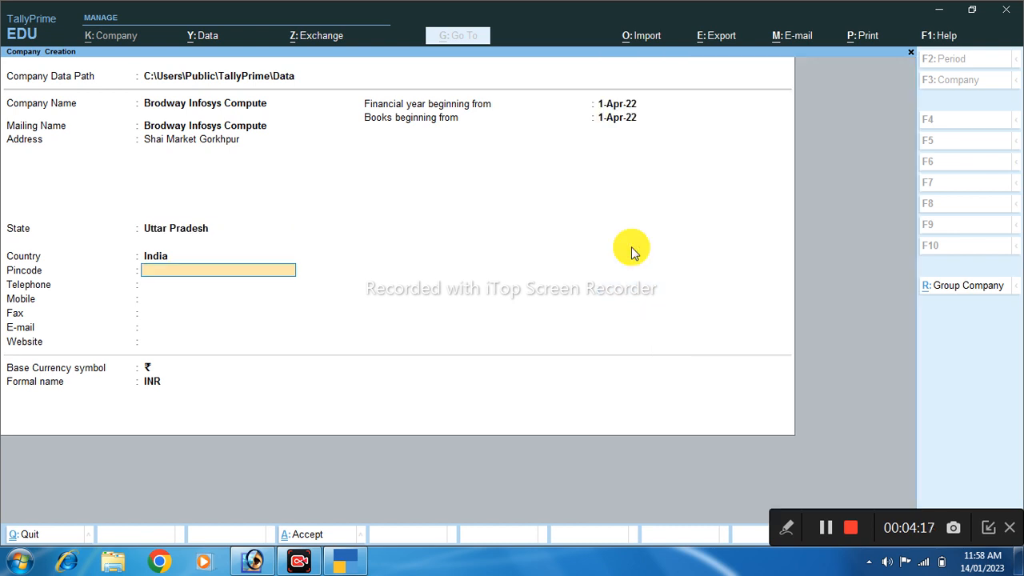
click(155, 253)
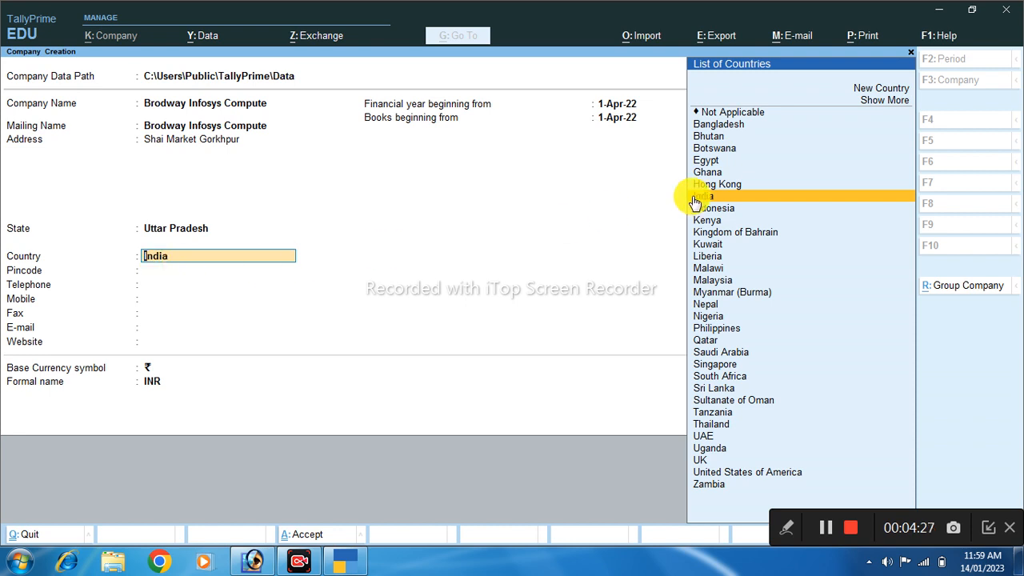
scroll(745, 327, down, 6)
scroll(745, 326, up, 5)
scroll(745, 327, down, 6)
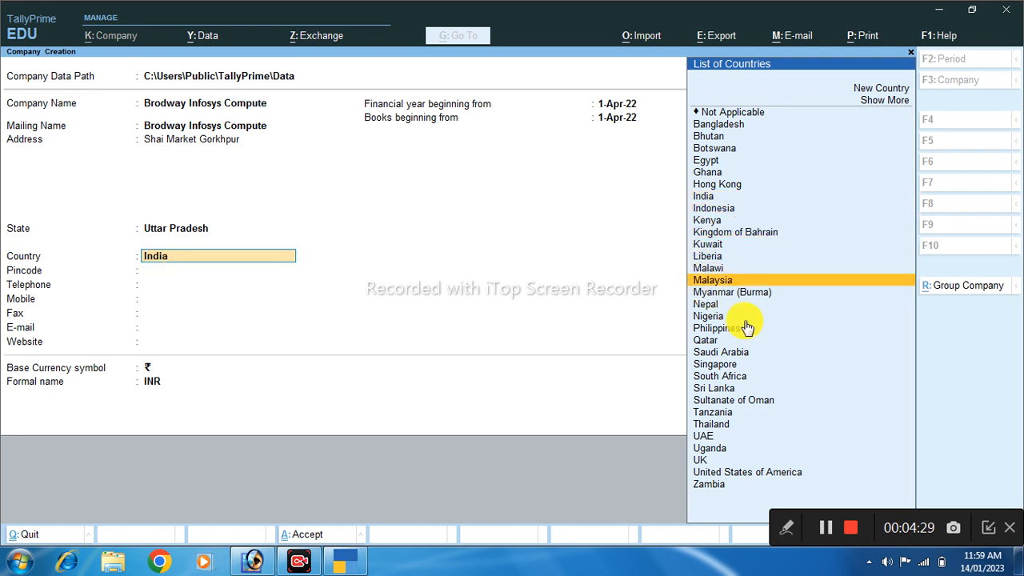
scroll(747, 327, up, 6)
scroll(745, 326, up, 7)
scroll(746, 326, down, 7)
scroll(745, 326, up, 2)
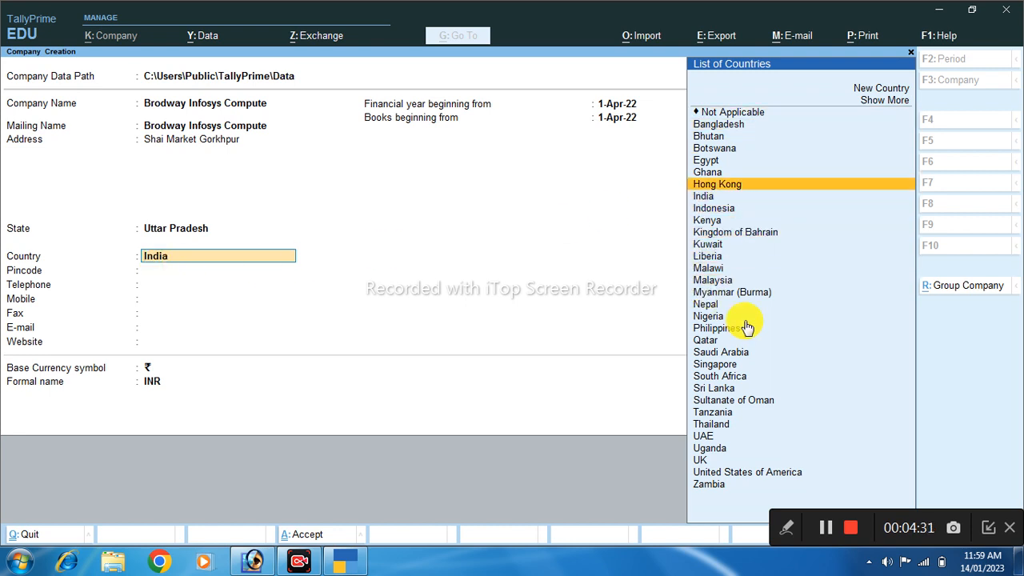
scroll(746, 326, down, 1)
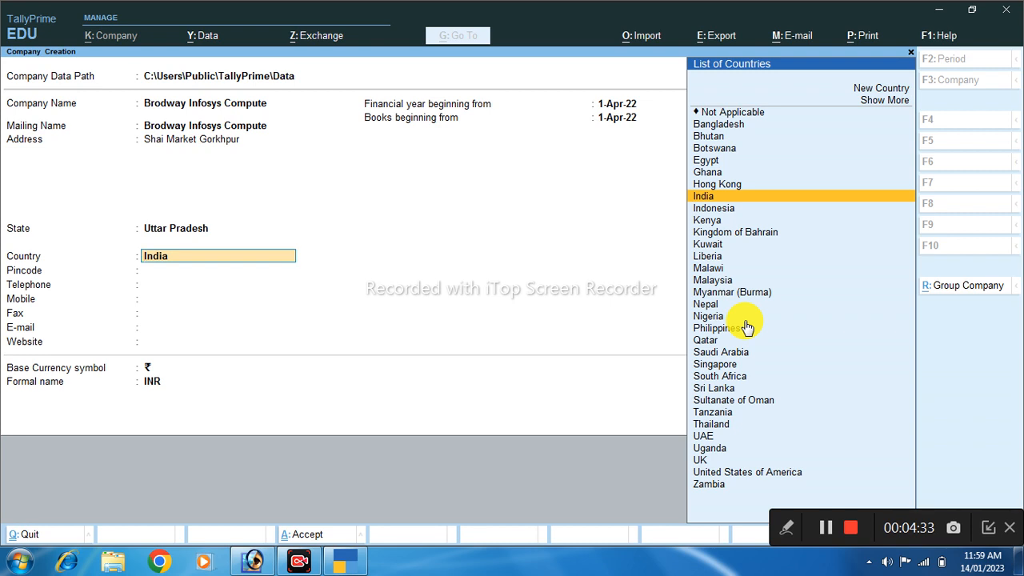
key(Return)
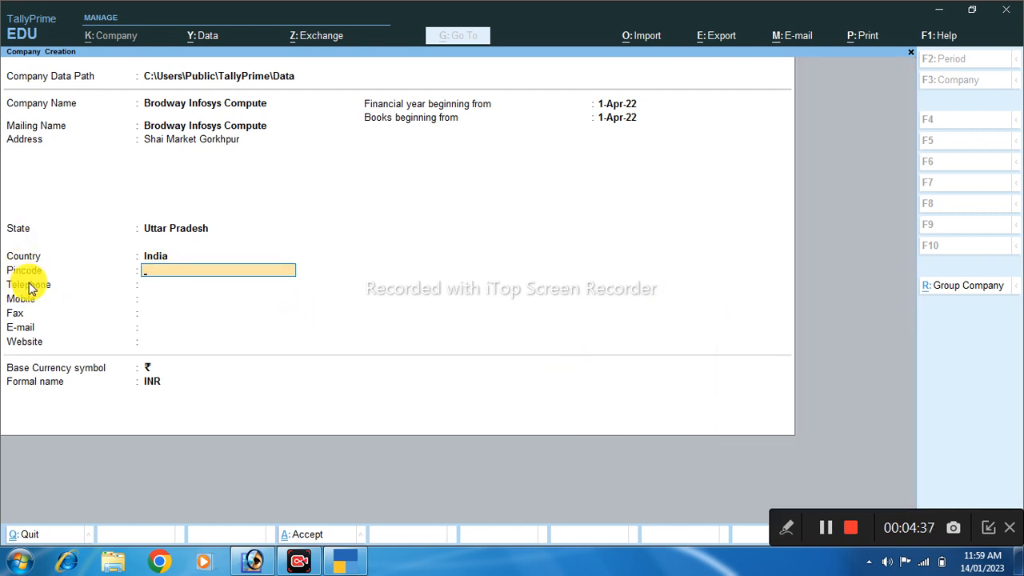
Enter the company's pincode, telephone number and mobile number
text(273001)
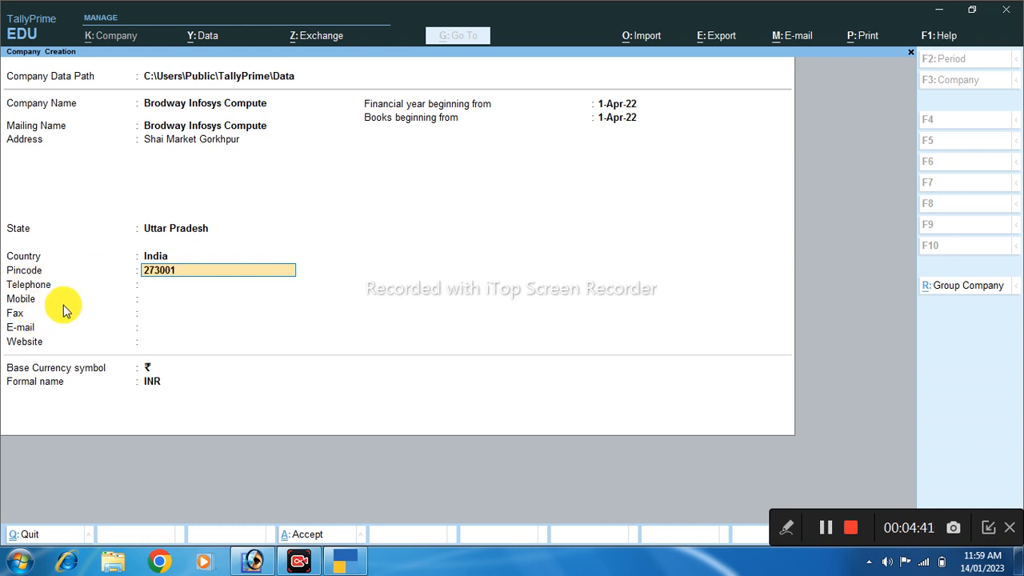
key(Return)
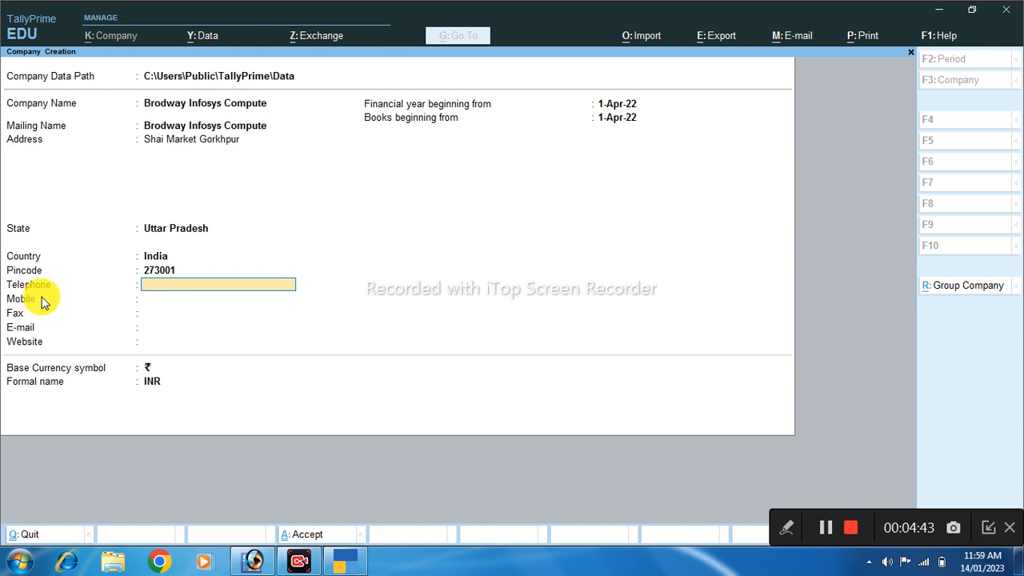
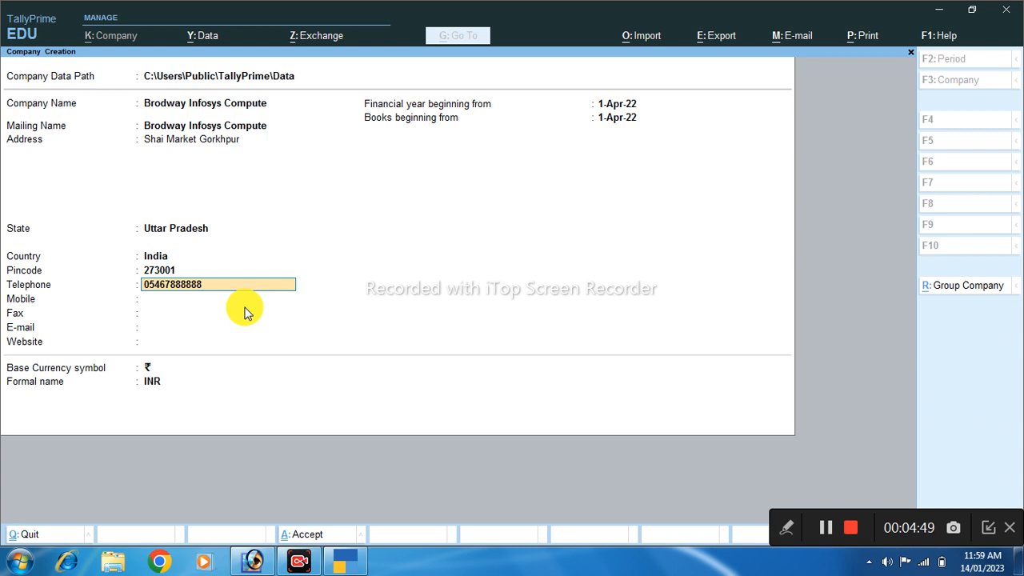
key(Return)
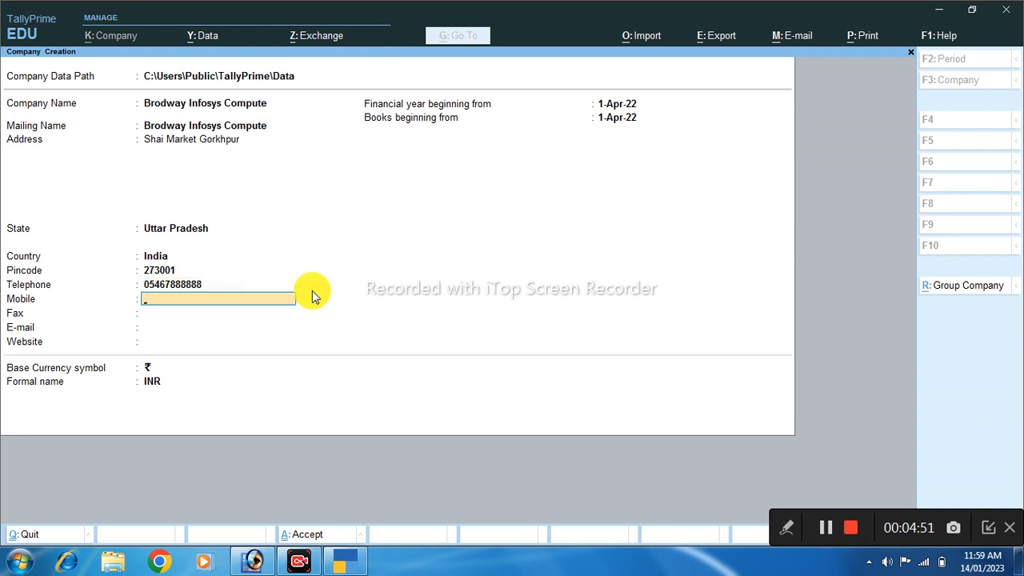
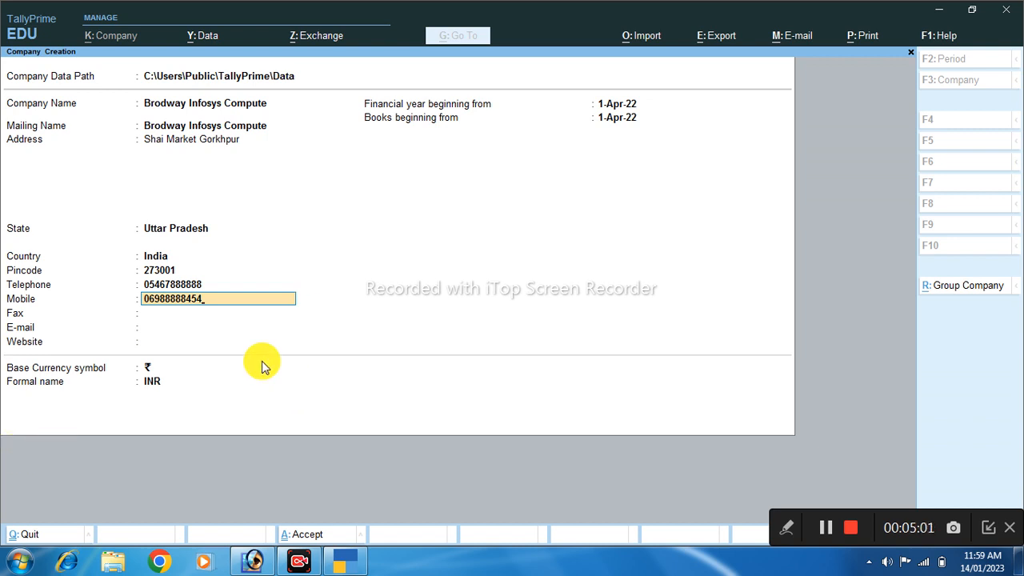
key(Return)
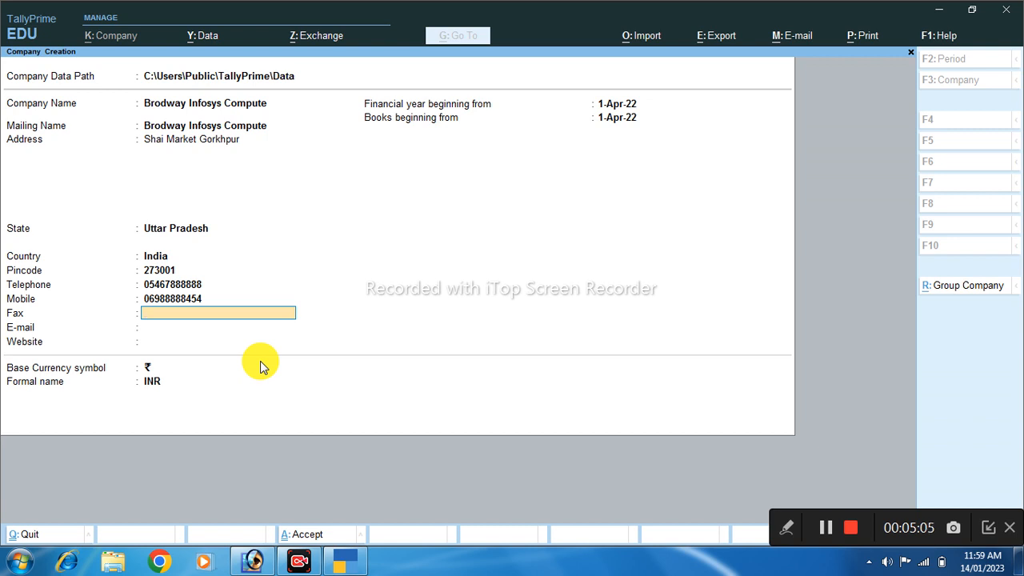
key(Return)
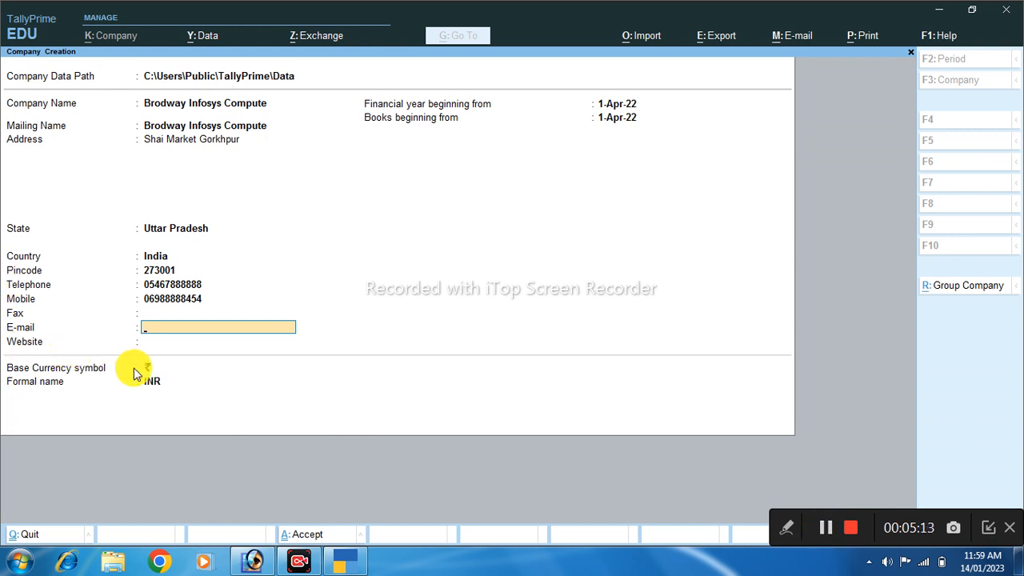
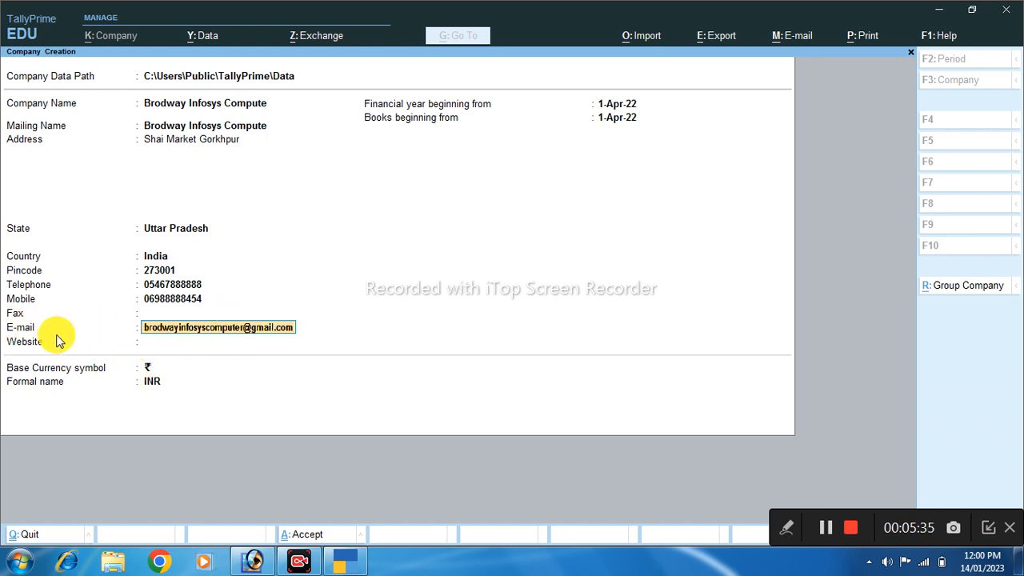
key(Return)
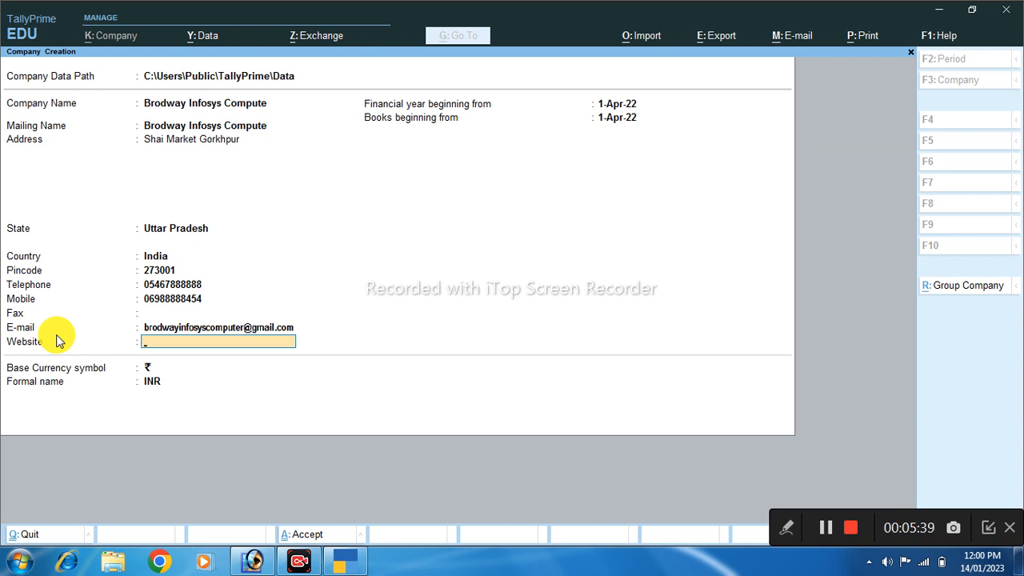
text(www.brodwayinfo)
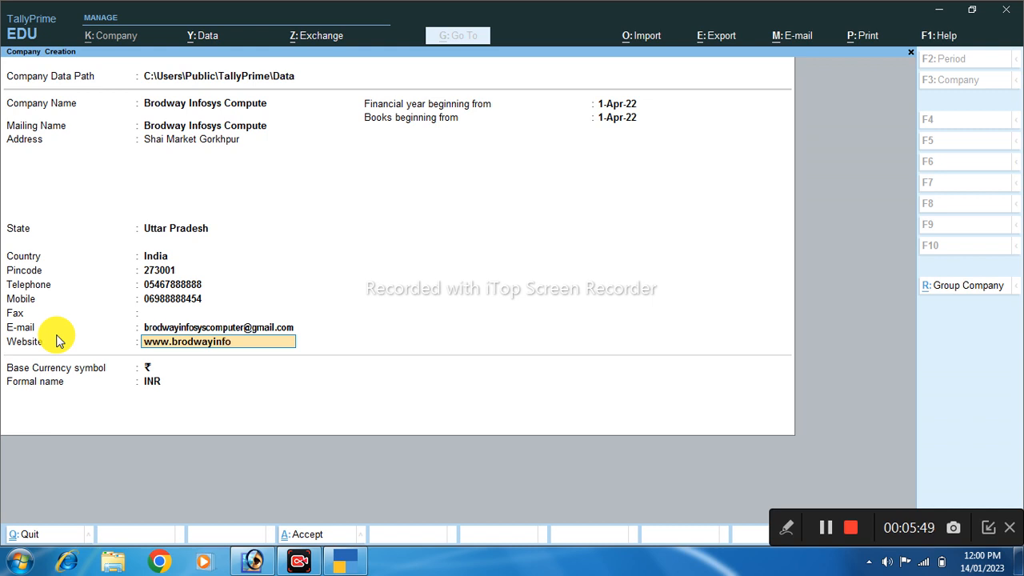
text(syscomputer.com)
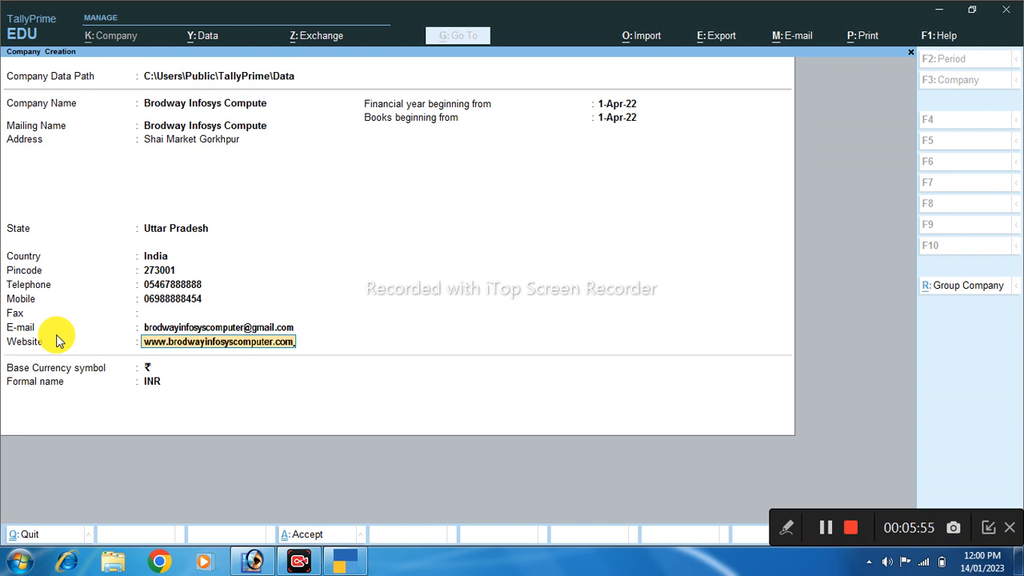
key(Return)
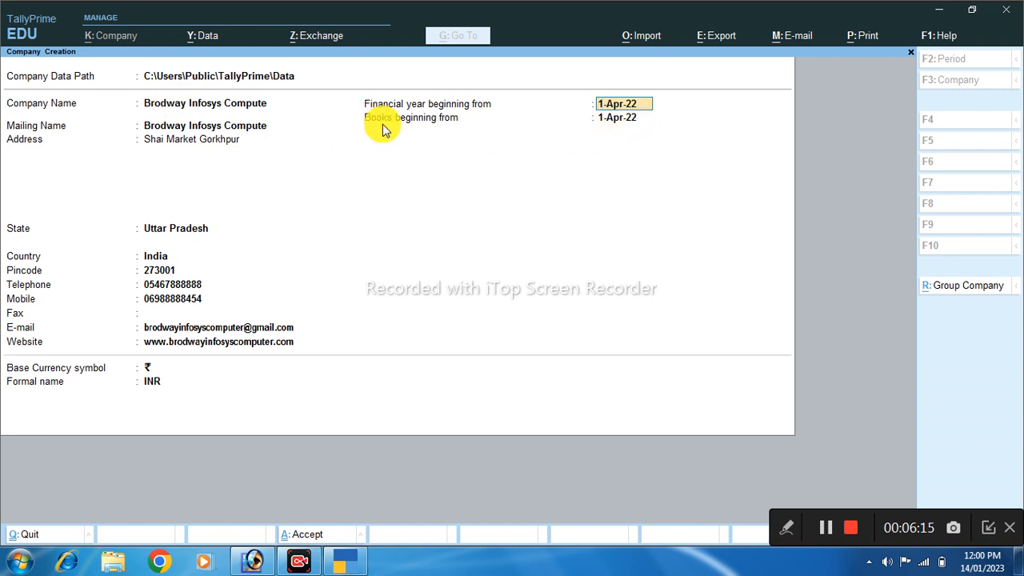
Accept 1-Apr-22 for both the financial year and books beginning dates
key(Return)
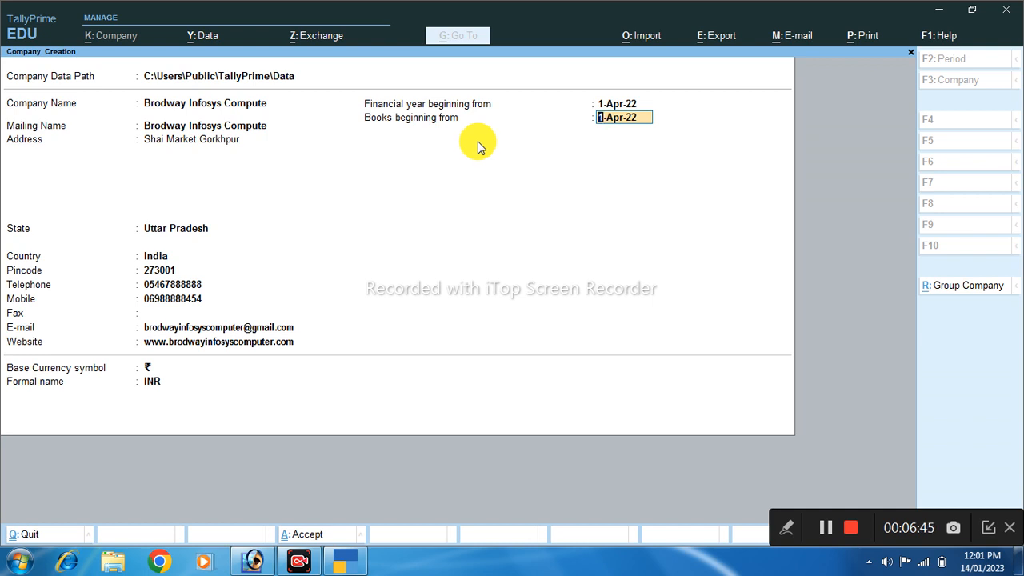
key(Return)
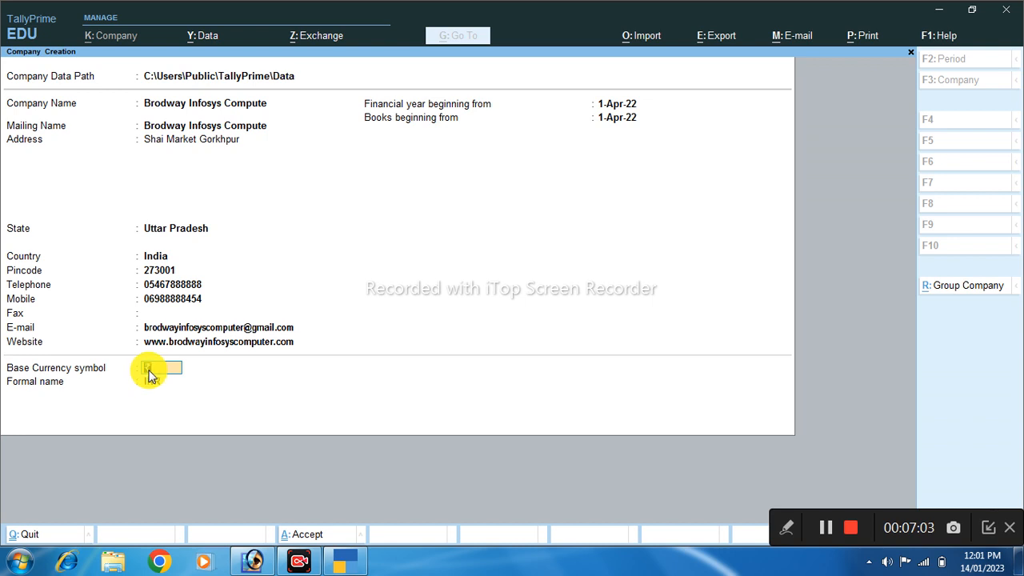
Keep ₹ as base currency symbol with formal name INR and finish the company form
key(Return)
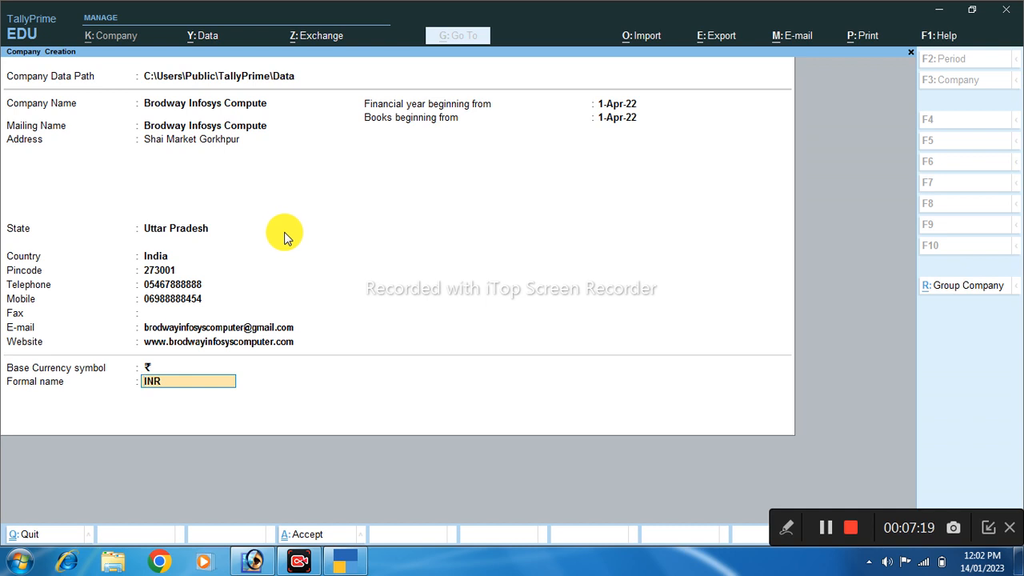
key(Return)
key(Return)
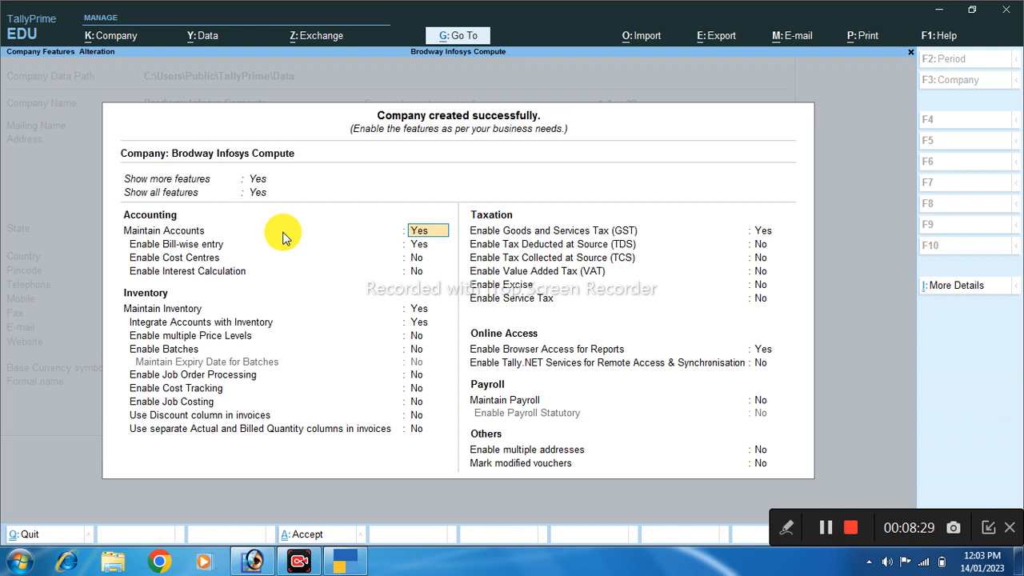
Leave GST set to Yes and accept its Uttar Pradesh, Regular, 1-Apr-22 details
key(Return)
key(Return)
key(Return)
key(Return)
key(Return)
key(Return)
key(Return)
key(Return)
key(Return)
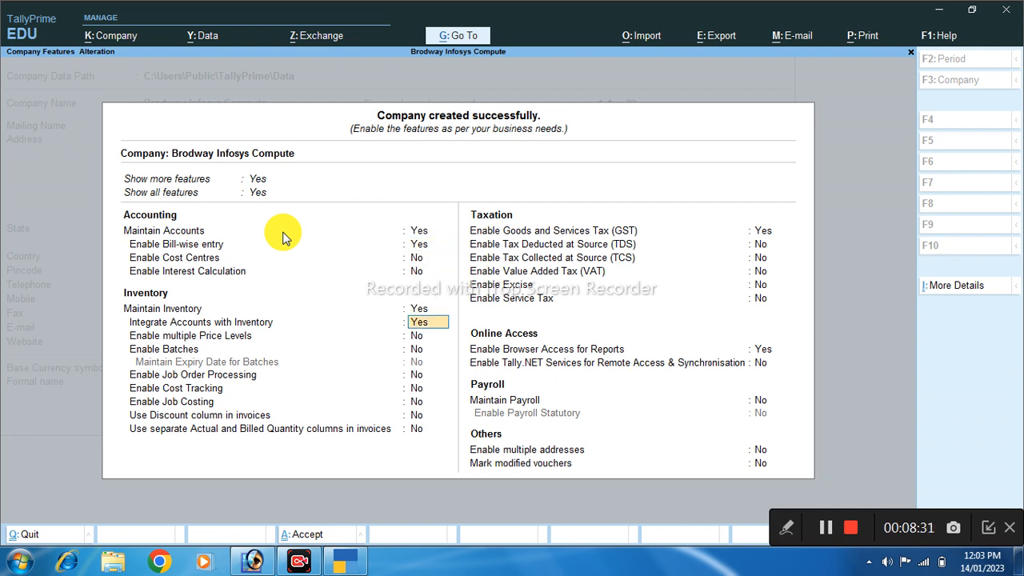
key(Return)
key(Return)
key(Return)
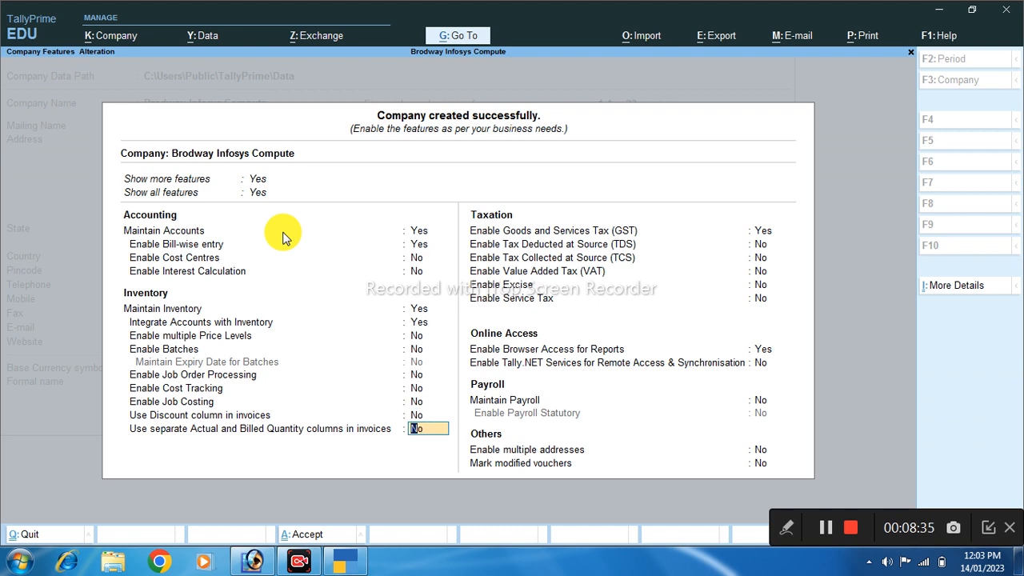
key(Return)
key(Return)
key(Return)
key(Return)
key(Return)
key(Return)
key(Return)
key(Return)
key(Return)
key(Return)
key(Return)
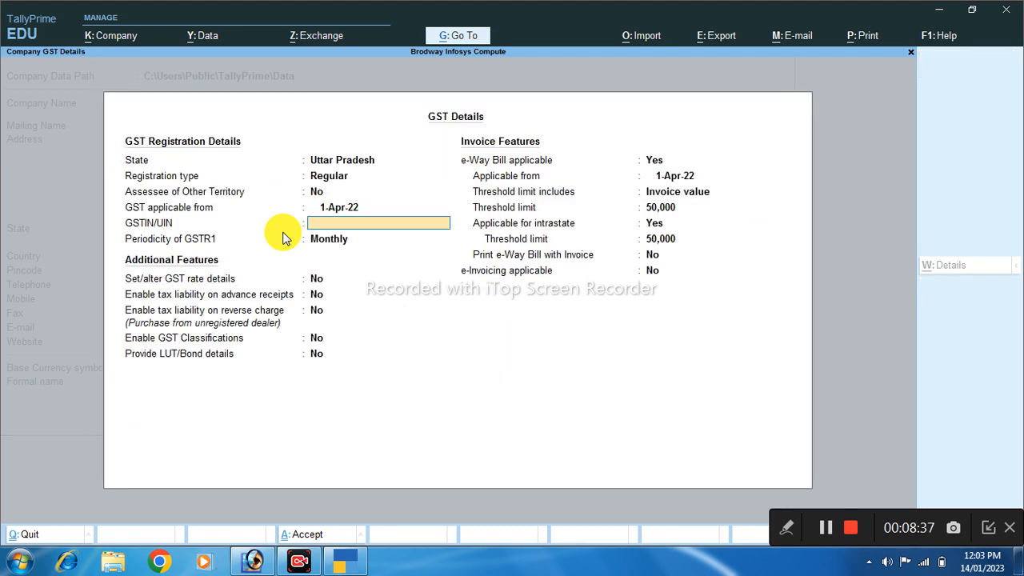
key(Return)
key(Return)
key(Return)
key(Return)
key(Return)
key(Return)
key(Return)
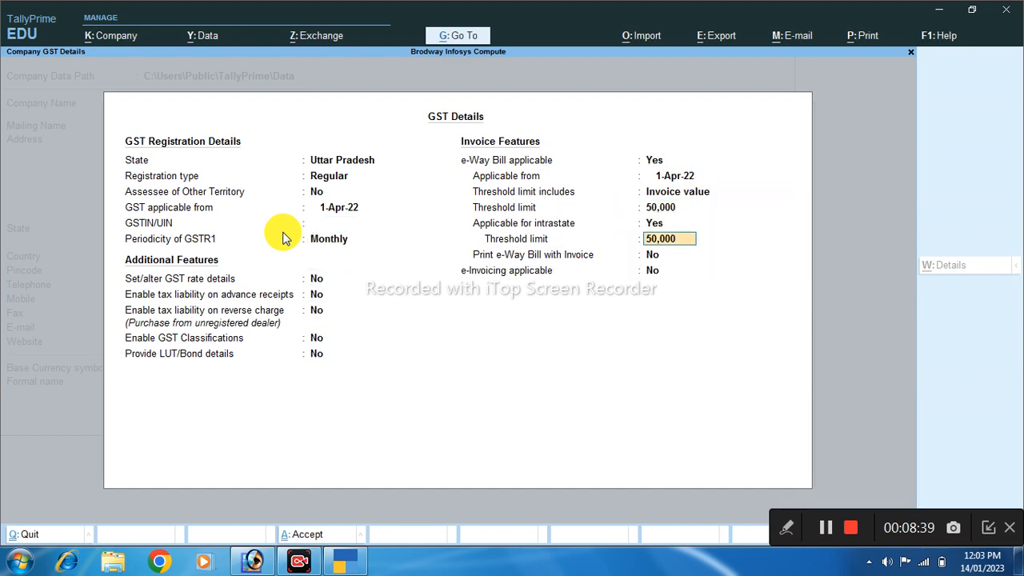
key(Return)
key(Return)
key(Return)
key(Return)
key(Return)
key(Return)
key(Return)
key(Return)
key(Return)
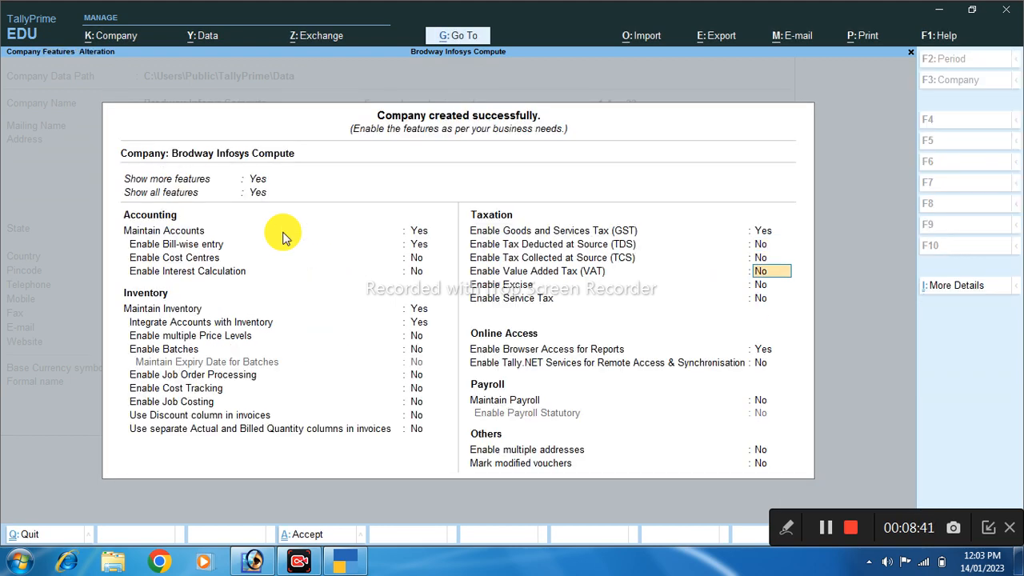
Save Brodway Infosys Compute's feature settings, bringing up the Accept? confirmation
key(Return)
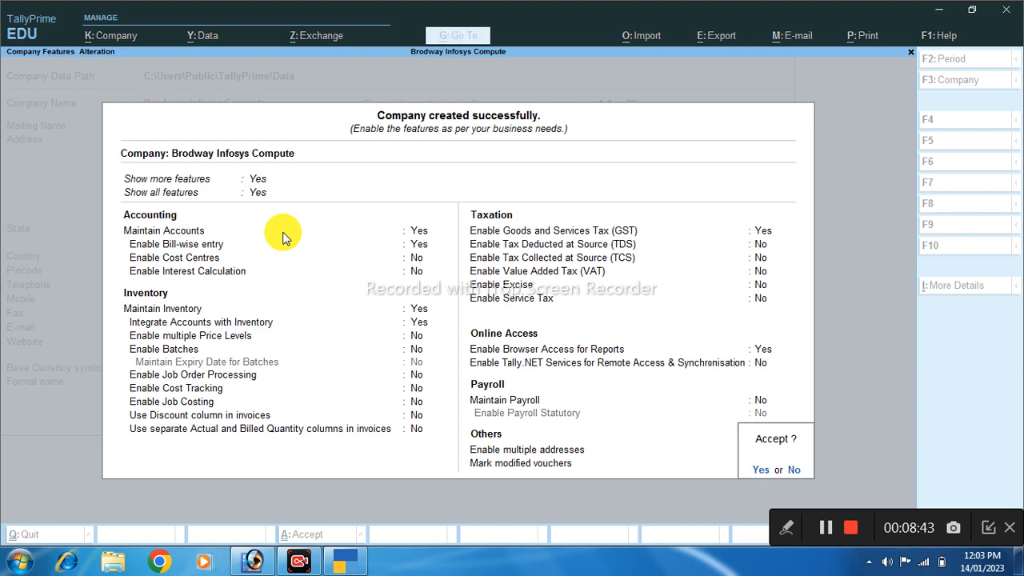
key(Return)
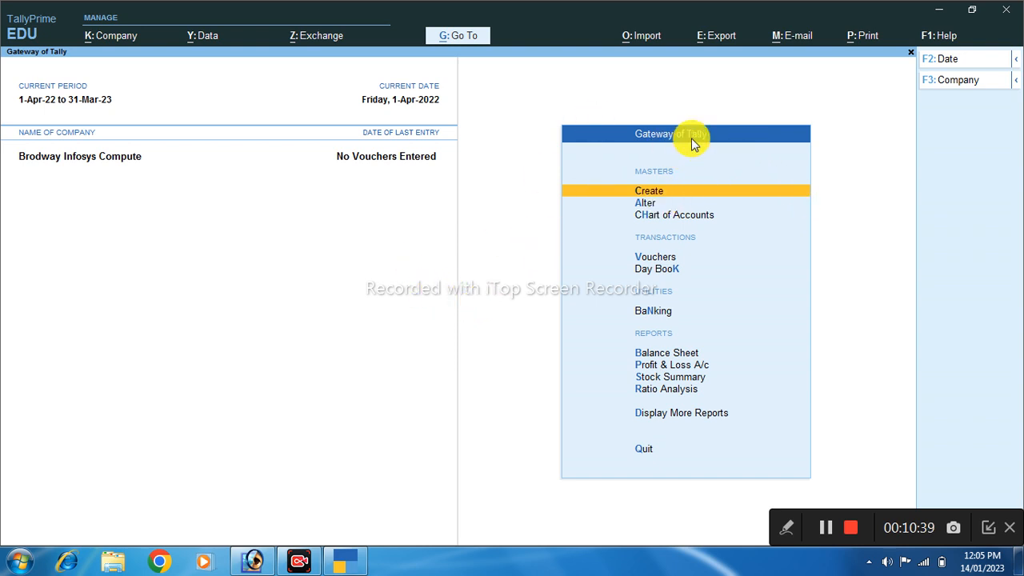
scroll(715, 376, down, 9)
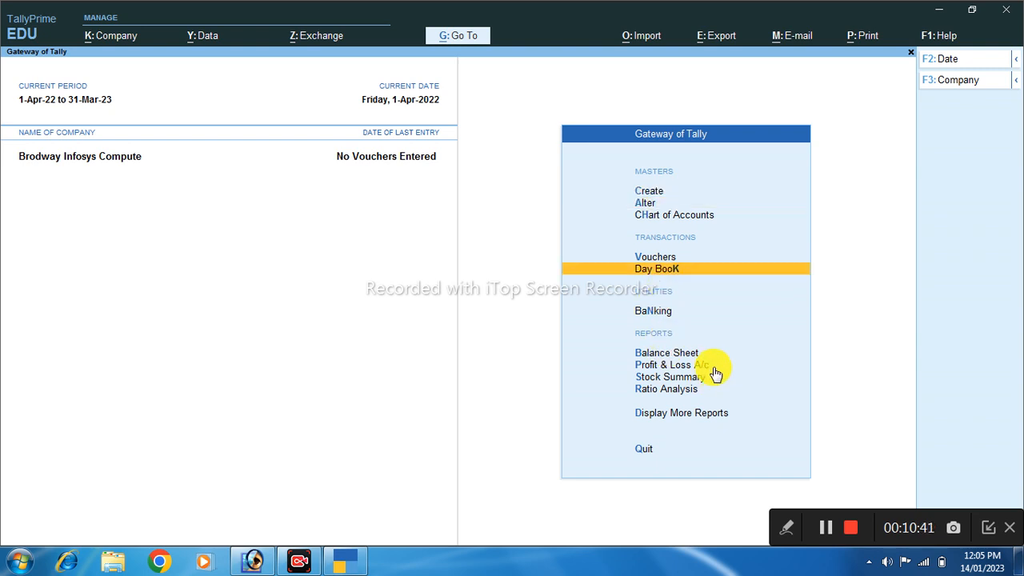
scroll(714, 379, up, 5)
scroll(715, 380, down, 6)
scroll(715, 380, up, 2)
scroll(712, 372, up, 6)
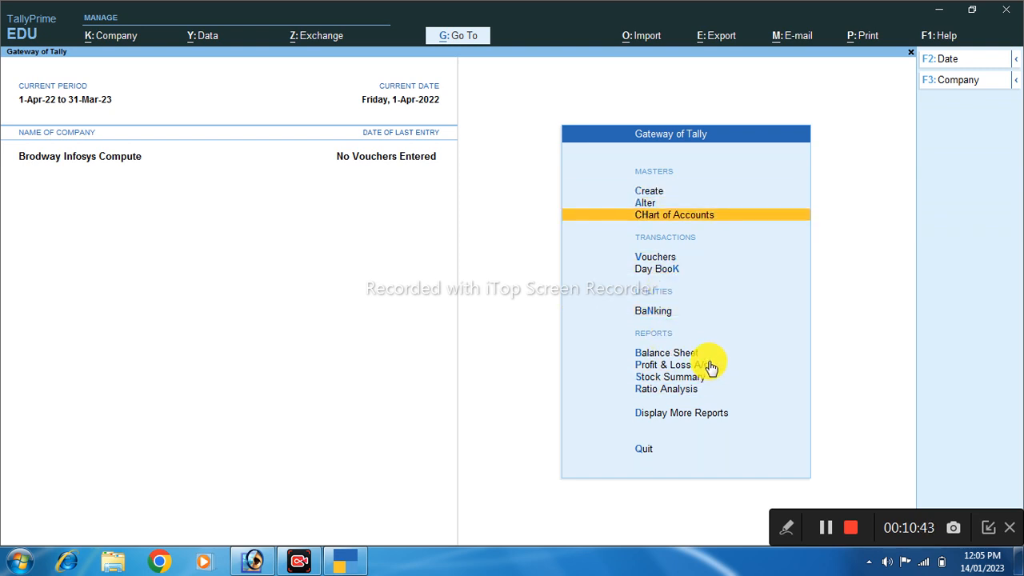